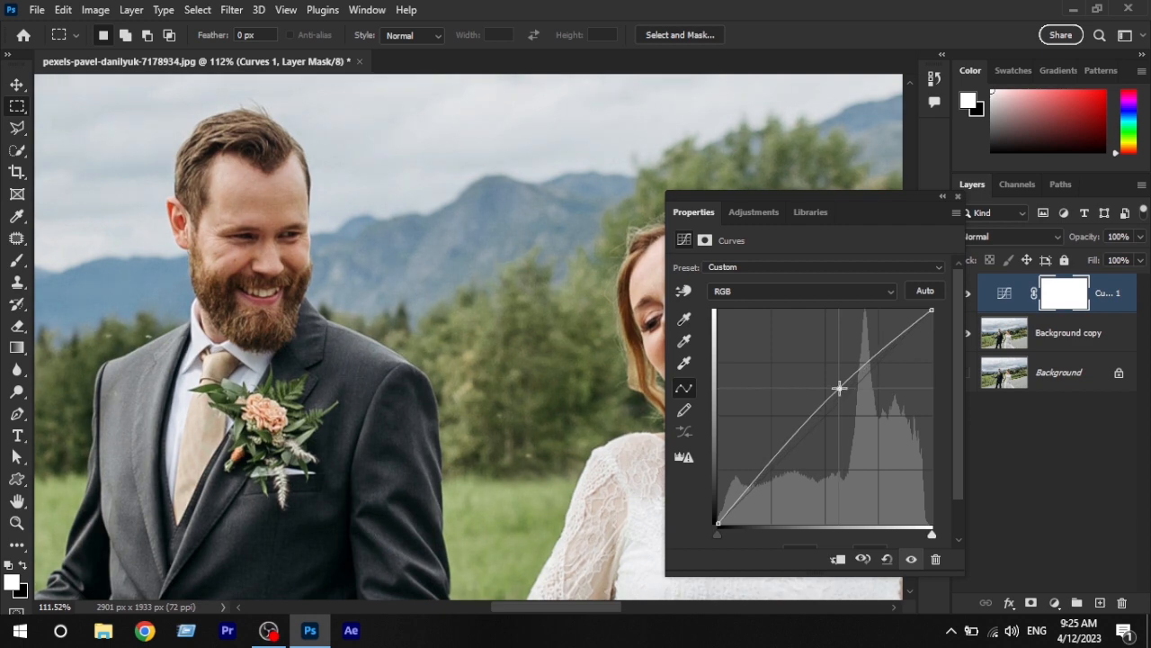
Shift the Curves adjustment's black input point slightly inward to deepen the shadows, and close the curve's properties
drag(135, 368, 444, 324)
drag(657, 531, 587, 500)
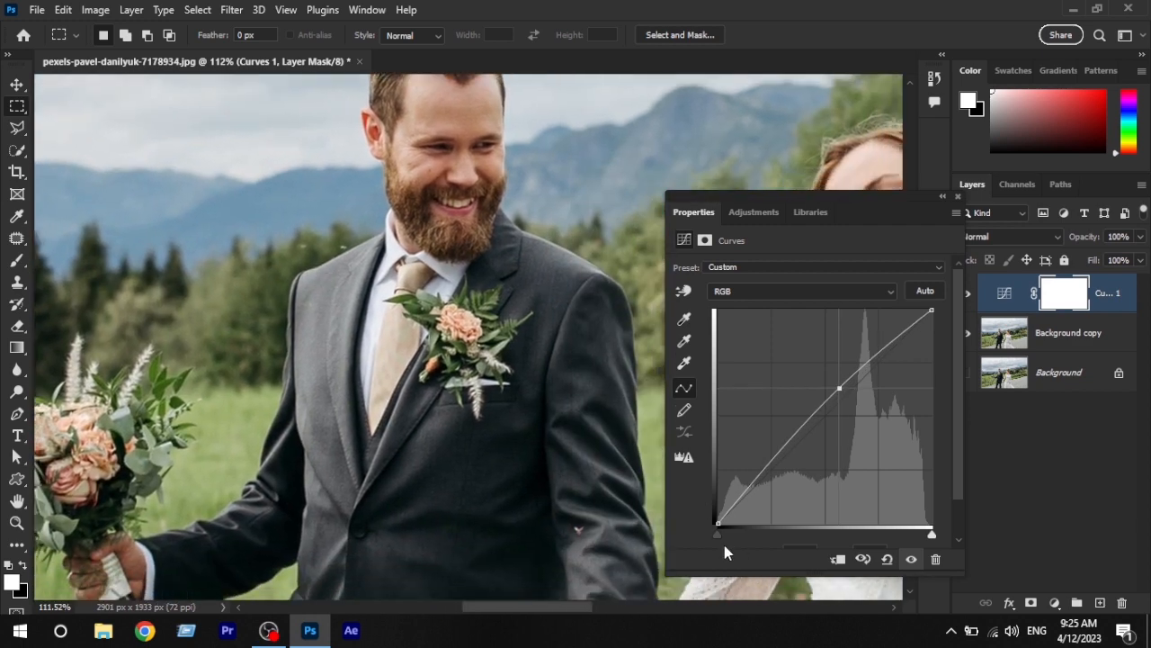
drag(718, 534, 722, 534)
drag(442, 385, 245, 475)
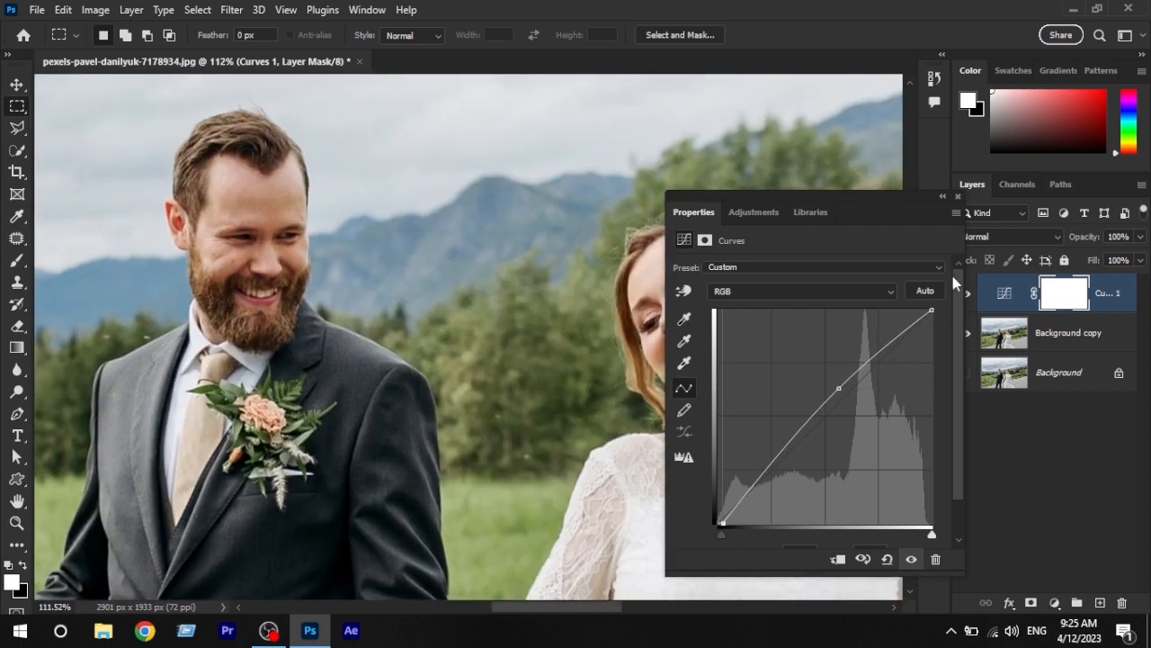
click(958, 196)
Compare the photo with and without the Curves adjustment layer, viewing the couple both whole and close up
scroll(717, 244, down, 7)
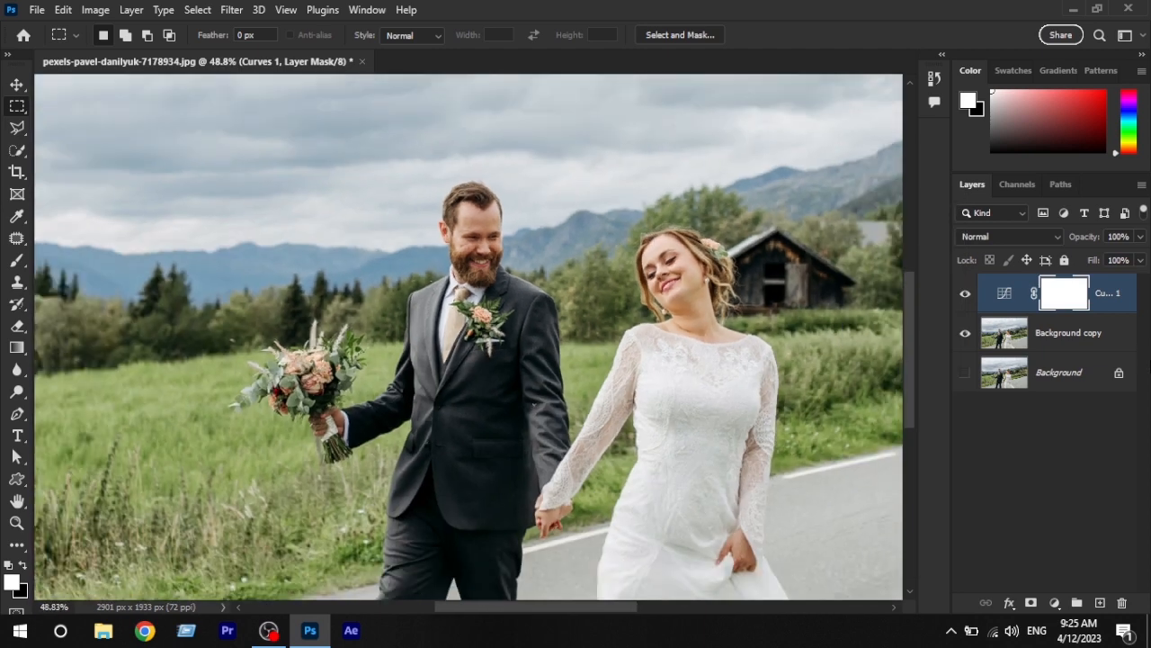
click(963, 294)
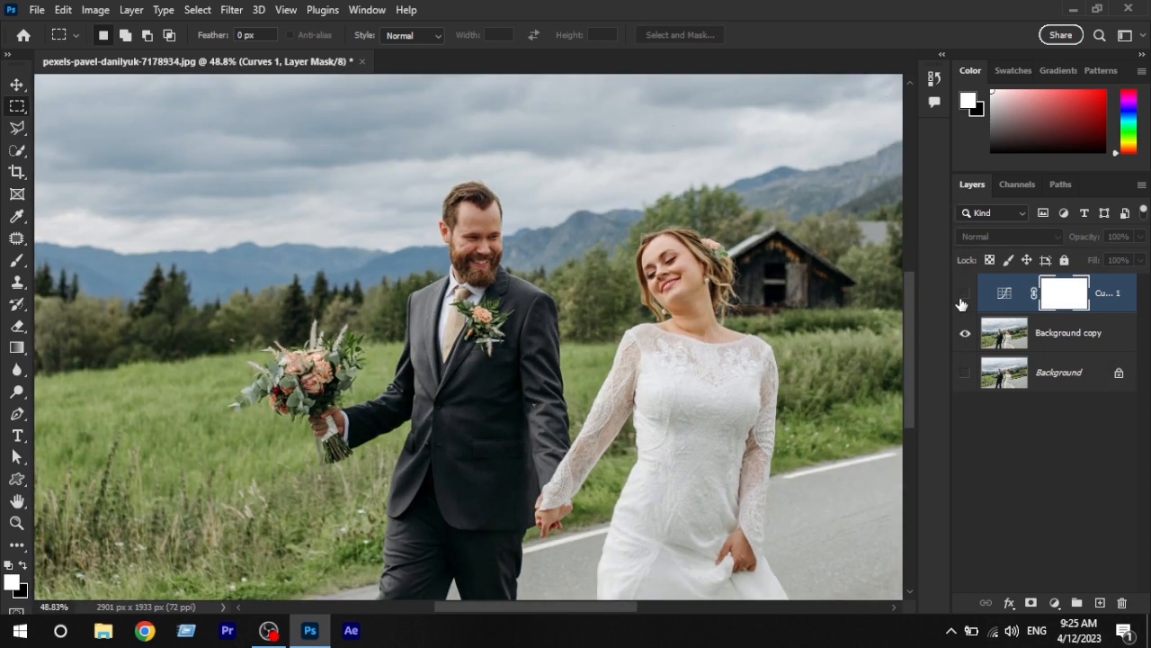
click(961, 295)
scroll(853, 327, up, 3)
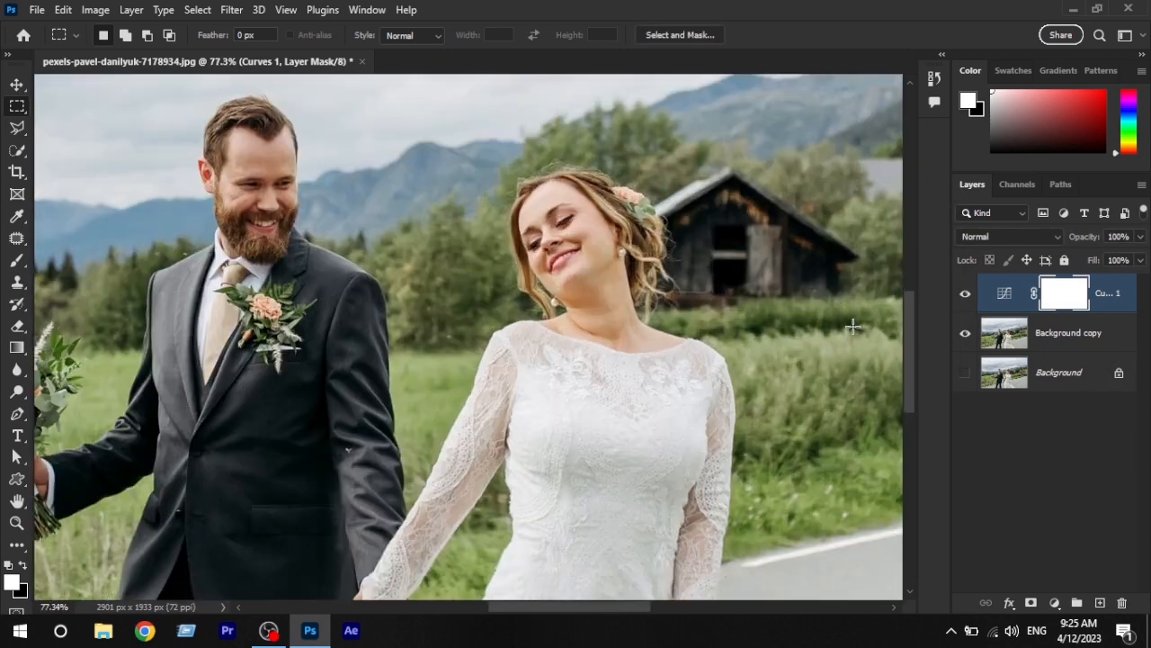
scroll(367, 280, up, 3)
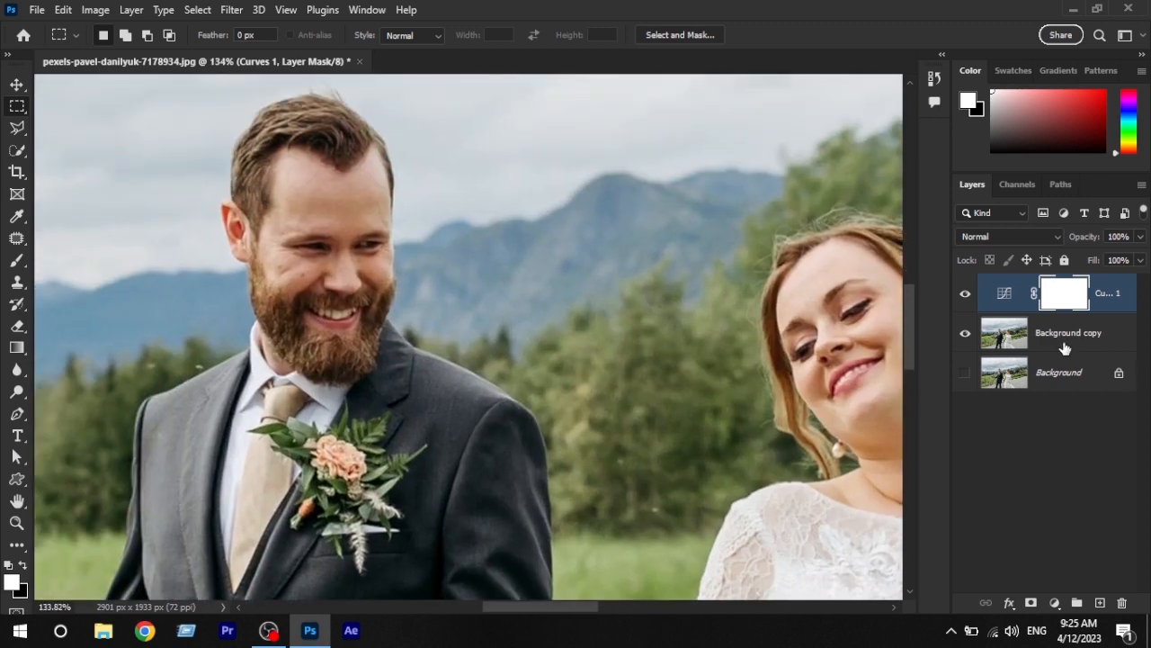
Add a Selective Color adjustment layer directly above the Background copy layer and move its properties clear of the layer list
click(1064, 348)
click(1054, 602)
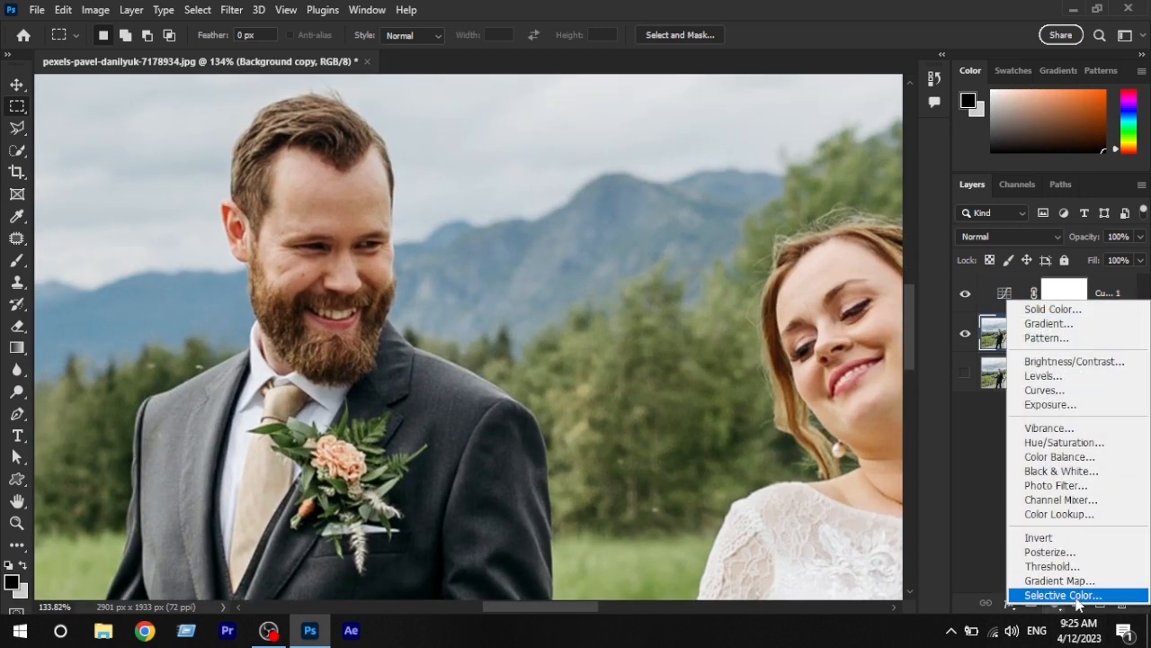
click(1064, 596)
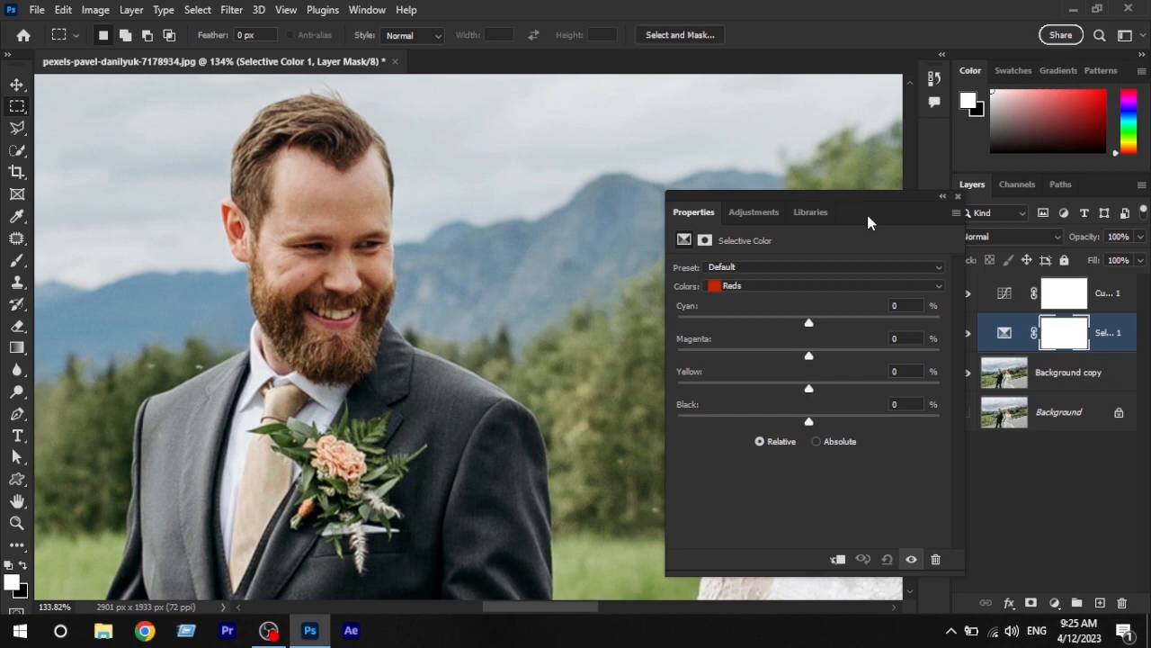
drag(868, 222, 828, 185)
Set Cyan to -94% for the Reds range of the Selective Color adjustment
scroll(264, 261, right, 5)
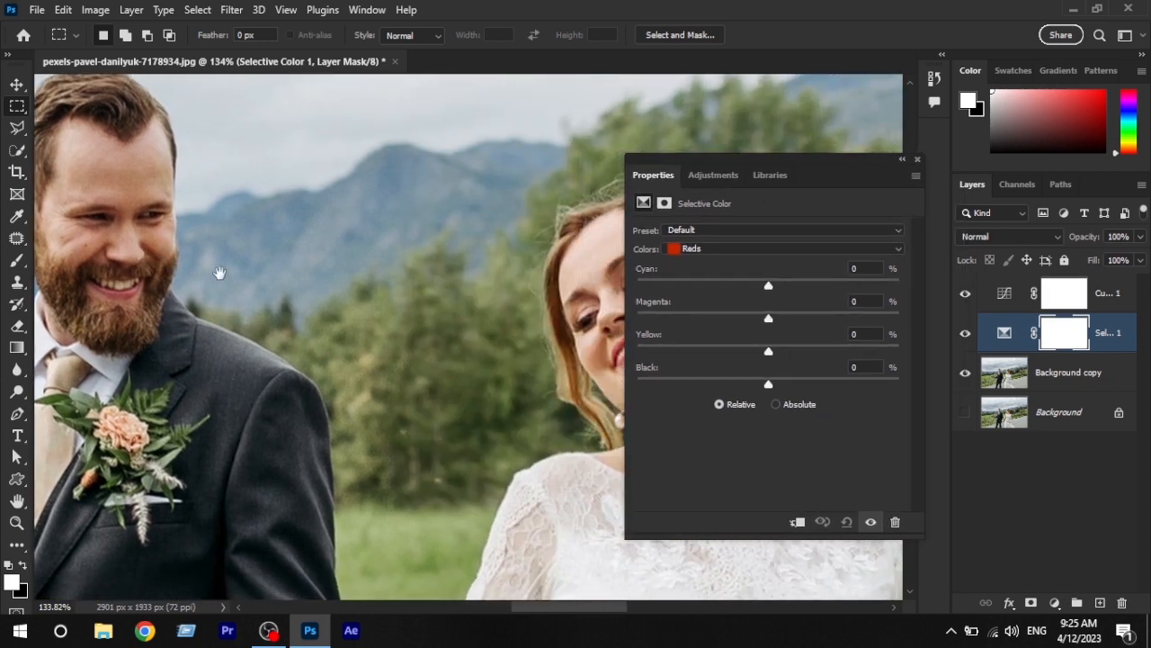
drag(219, 273, 237, 301)
drag(349, 335, 297, 330)
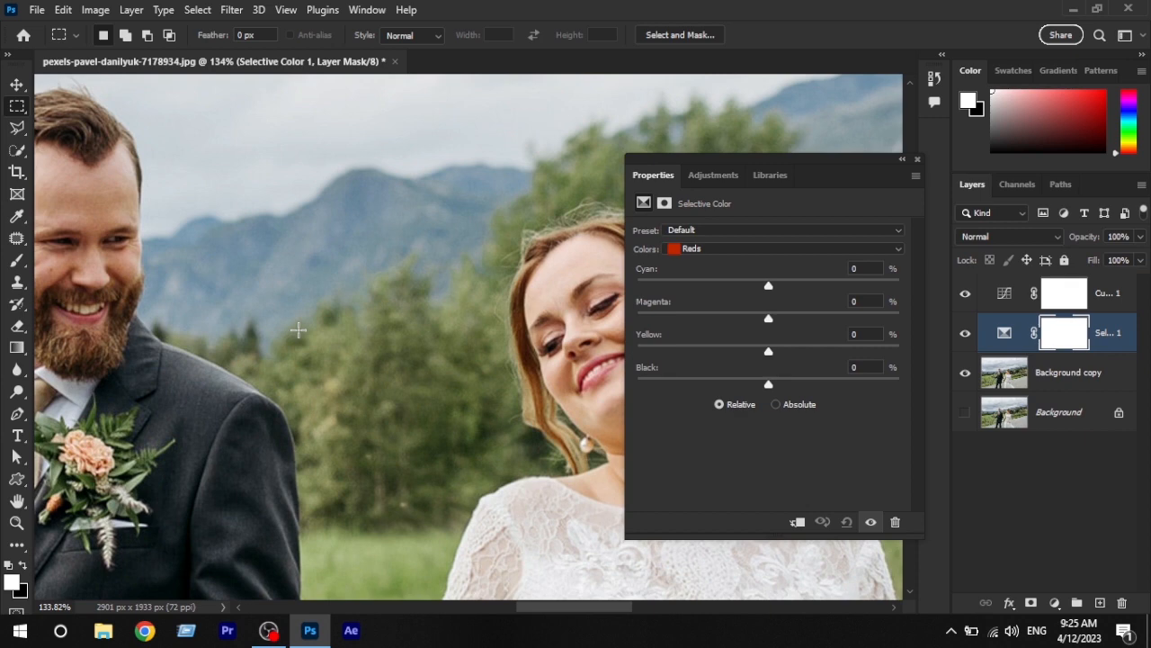
drag(436, 302, 367, 321)
scroll(367, 321, down, 4)
drag(415, 369, 435, 352)
click(761, 251)
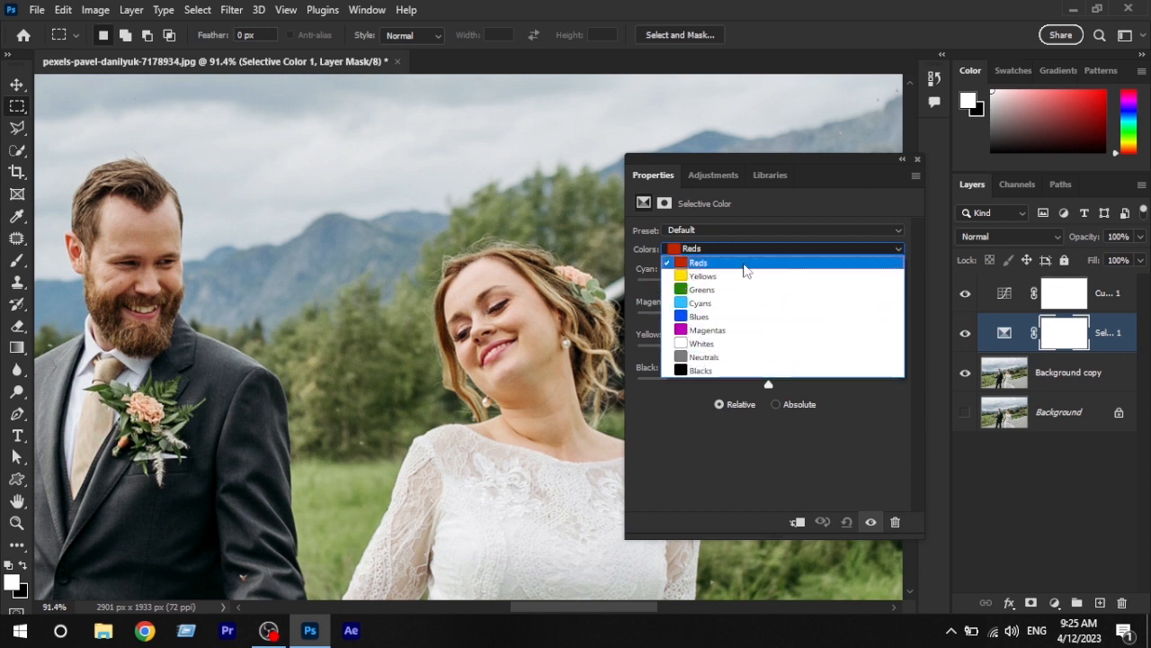
click(745, 270)
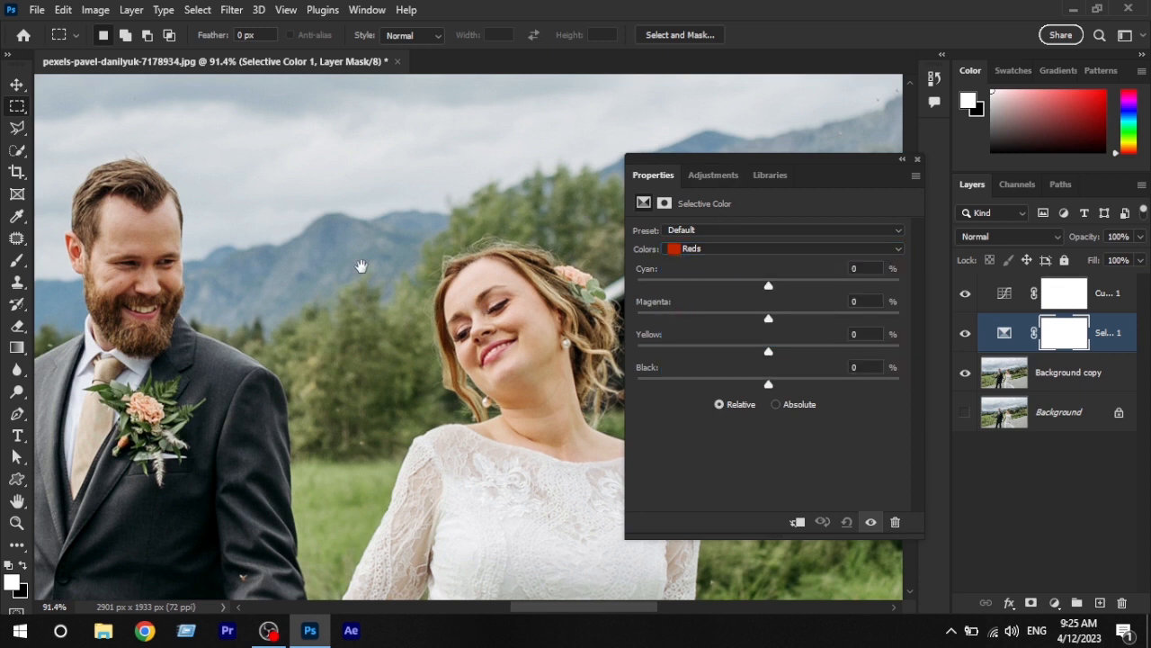
drag(361, 264, 370, 235)
drag(772, 293, 647, 303)
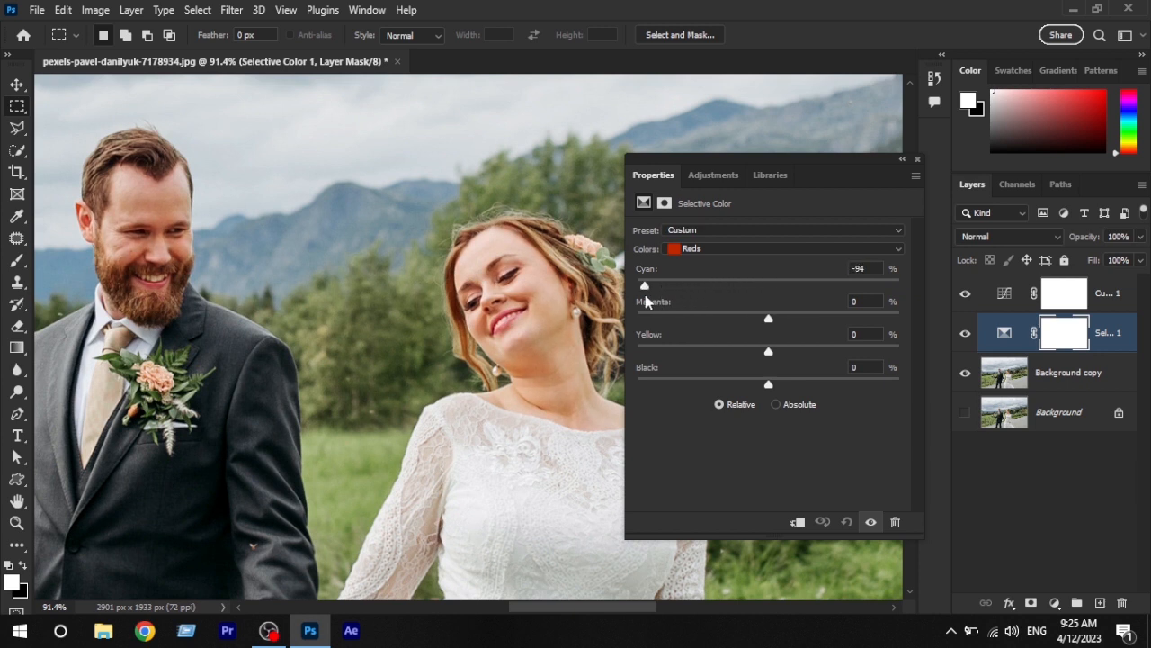
Compare the couple's skin tones with and without the Selective Color adjustment, including a close view of the groom's face
click(871, 525)
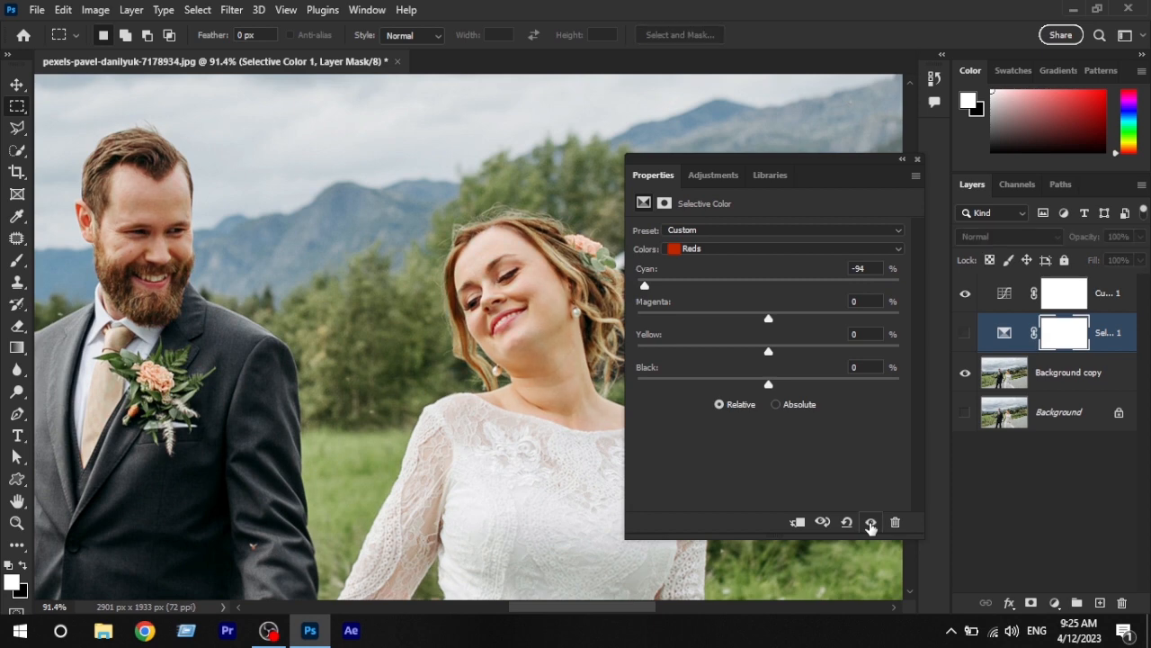
click(871, 525)
scroll(414, 378, up, 5)
drag(305, 288, 540, 540)
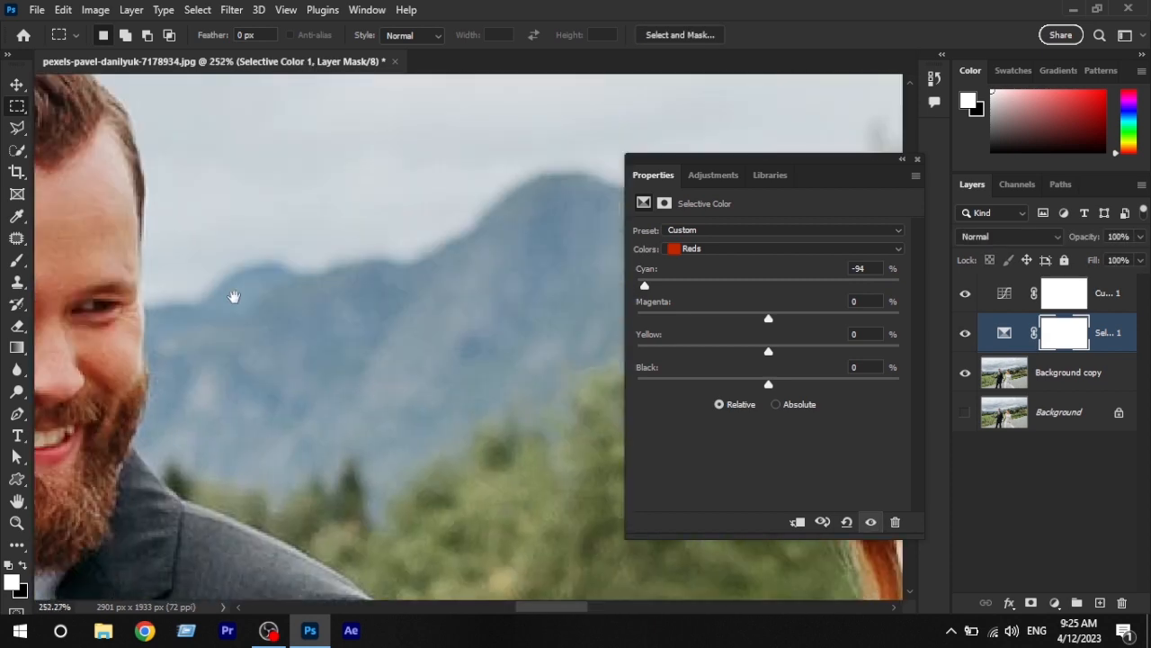
drag(233, 298, 379, 209)
click(870, 524)
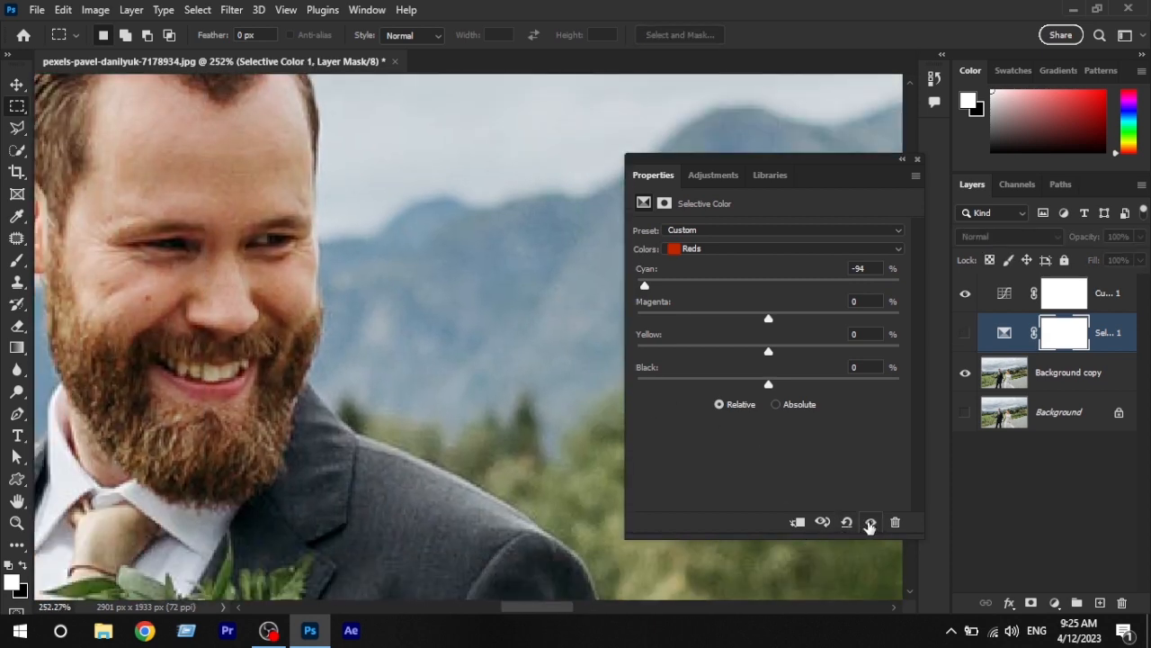
click(870, 525)
Set Magenta to +16% for the Reds while checking the bride's face, and close the Selective Color properties
drag(489, 304, 139, 231)
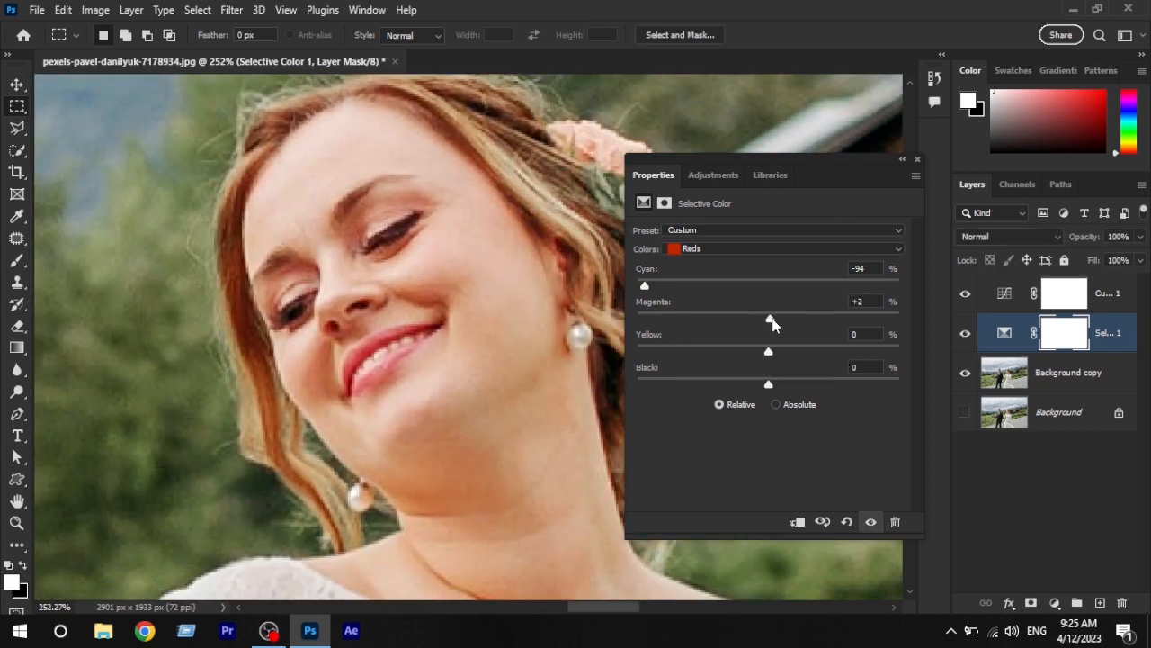
mouse_move(772, 324)
mouse_down()
mouse_move(804, 327)
mouse_move(792, 331)
mouse_up()
scroll(498, 322, down, 8)
scroll(392, 322, up, 4)
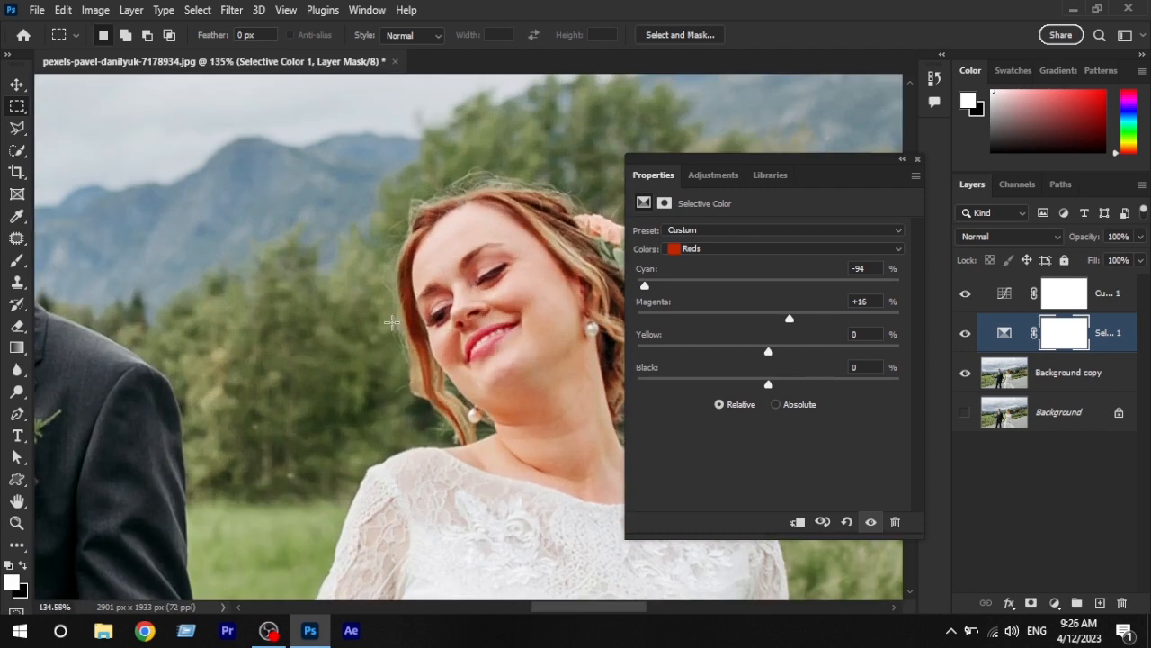
scroll(392, 322, down, 5)
click(916, 160)
Examine the couple's skin tones and the overall colours across the photo
drag(521, 332, 585, 258)
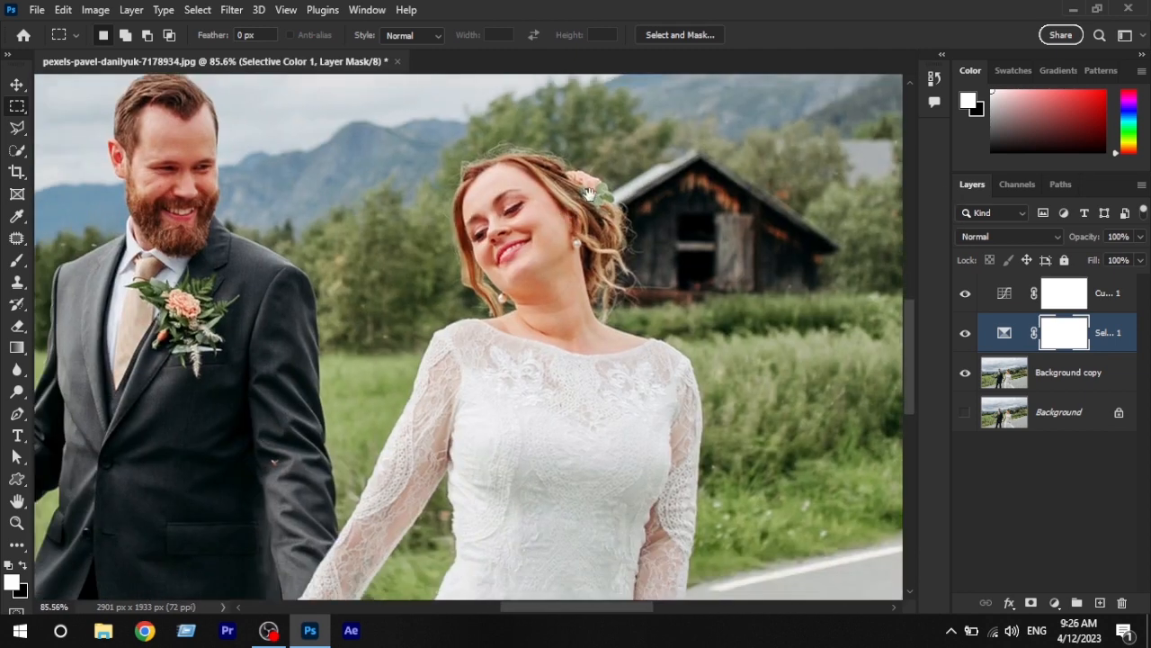
drag(282, 337, 399, 412)
scroll(395, 376, down, 5)
drag(499, 376, 501, 247)
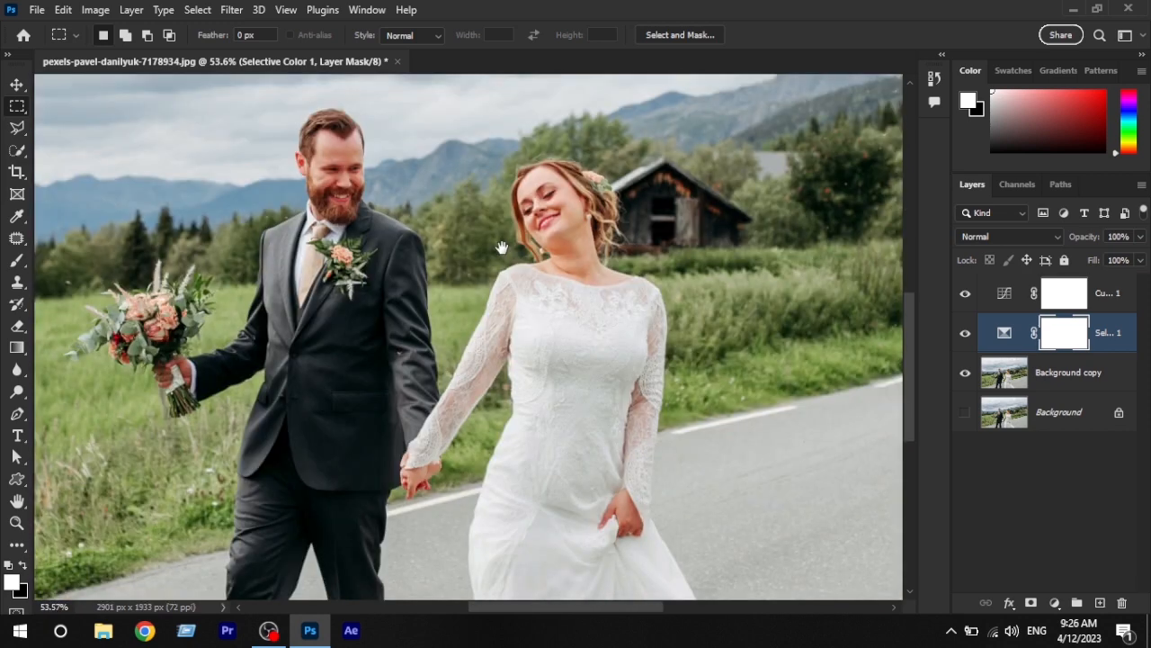
drag(324, 322, 288, 292)
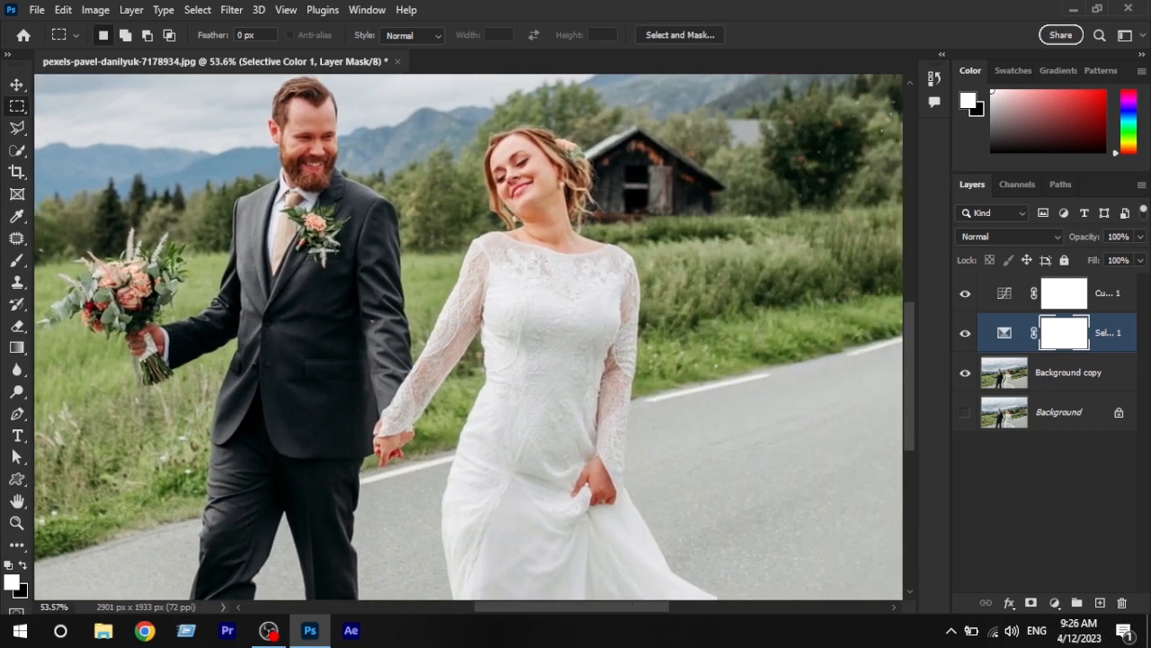
drag(527, 258, 519, 318)
Reopen the Selective Color adjustment, switch to the Yellows range and set Yellow to +100%
click(1005, 335)
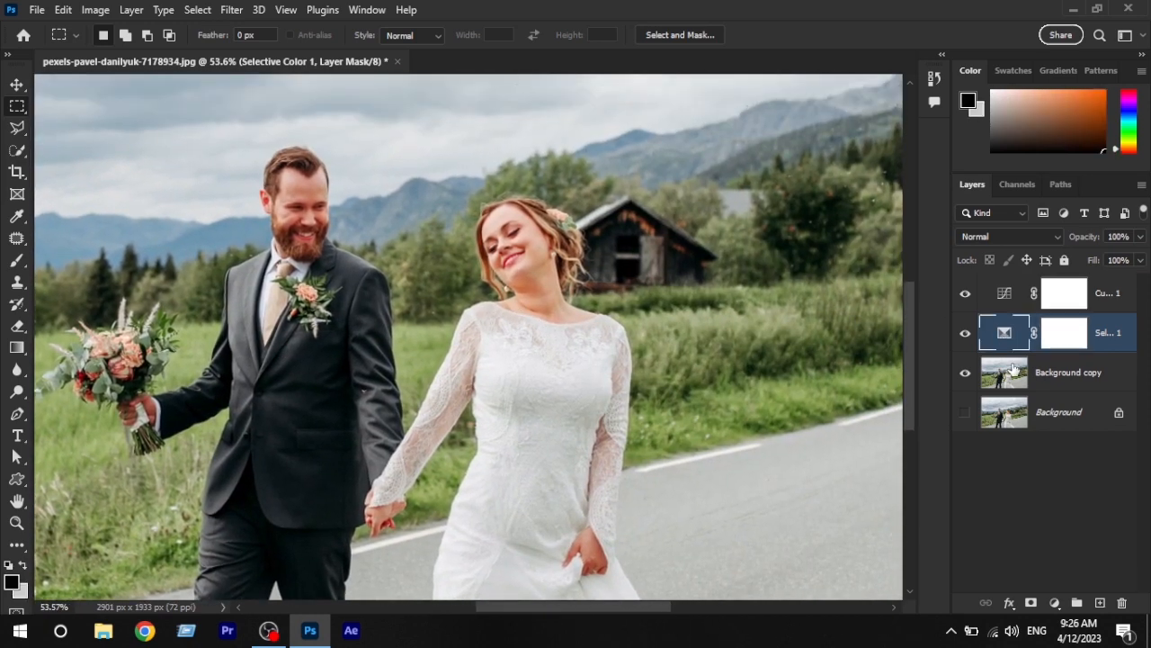
double_click(1004, 335)
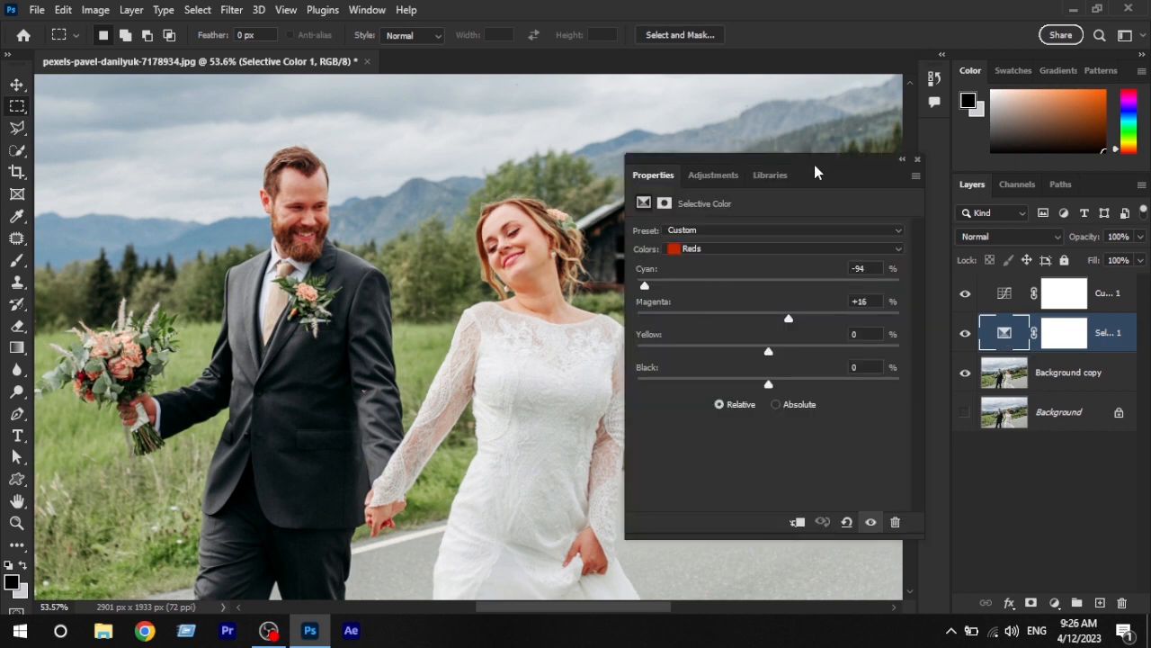
drag(817, 173, 825, 149)
click(719, 226)
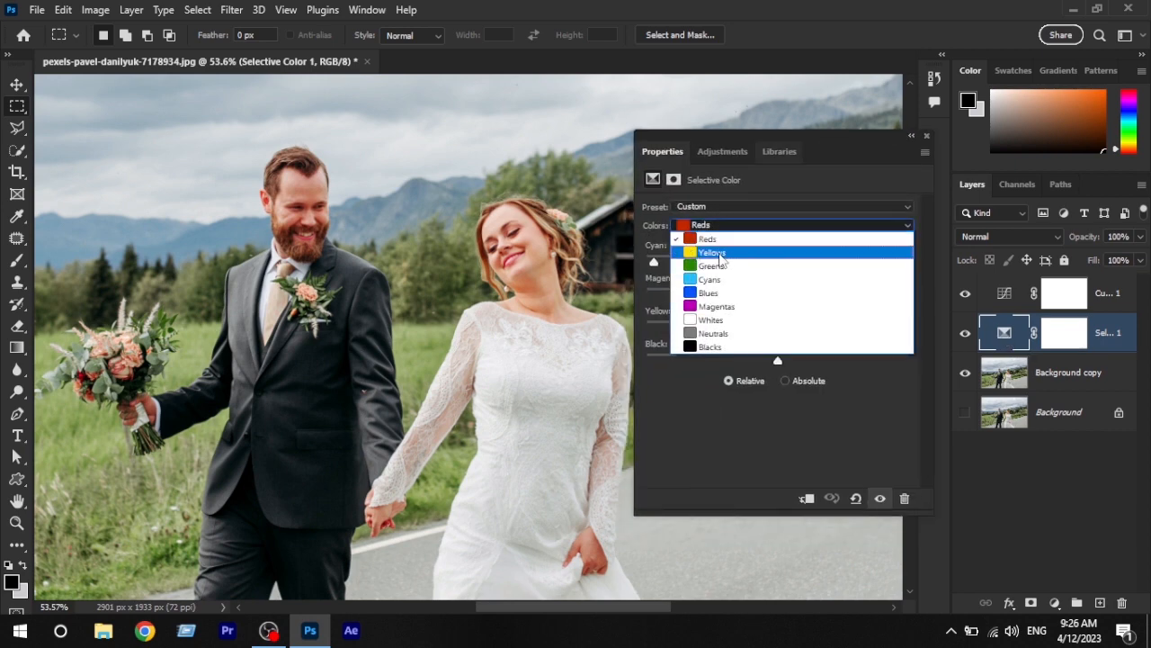
click(719, 253)
key(ctrl+minus)
key(ctrl+minus)
key(space)
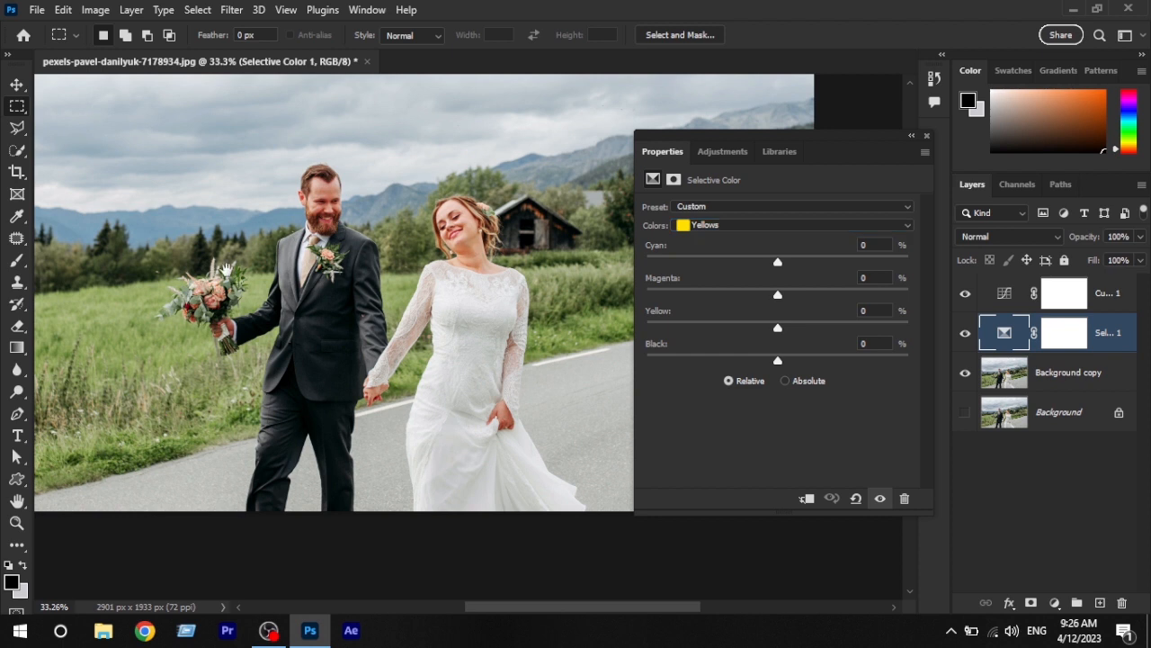
drag(243, 252, 268, 243)
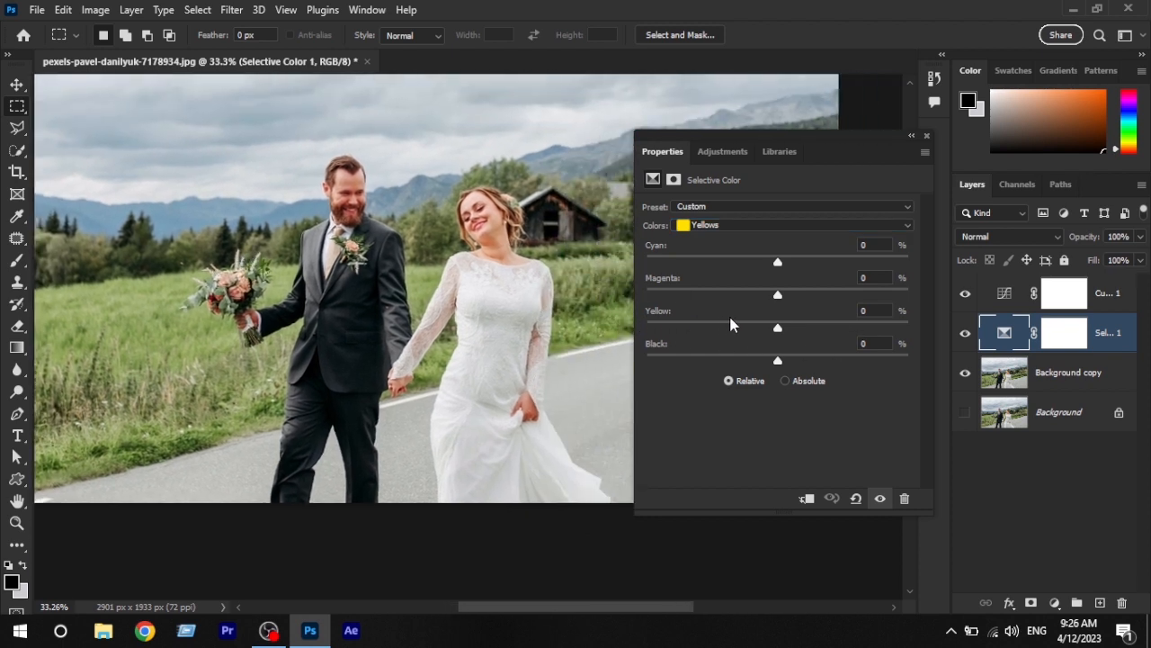
drag(670, 311, 910, 332)
scroll(195, 265, down, 5)
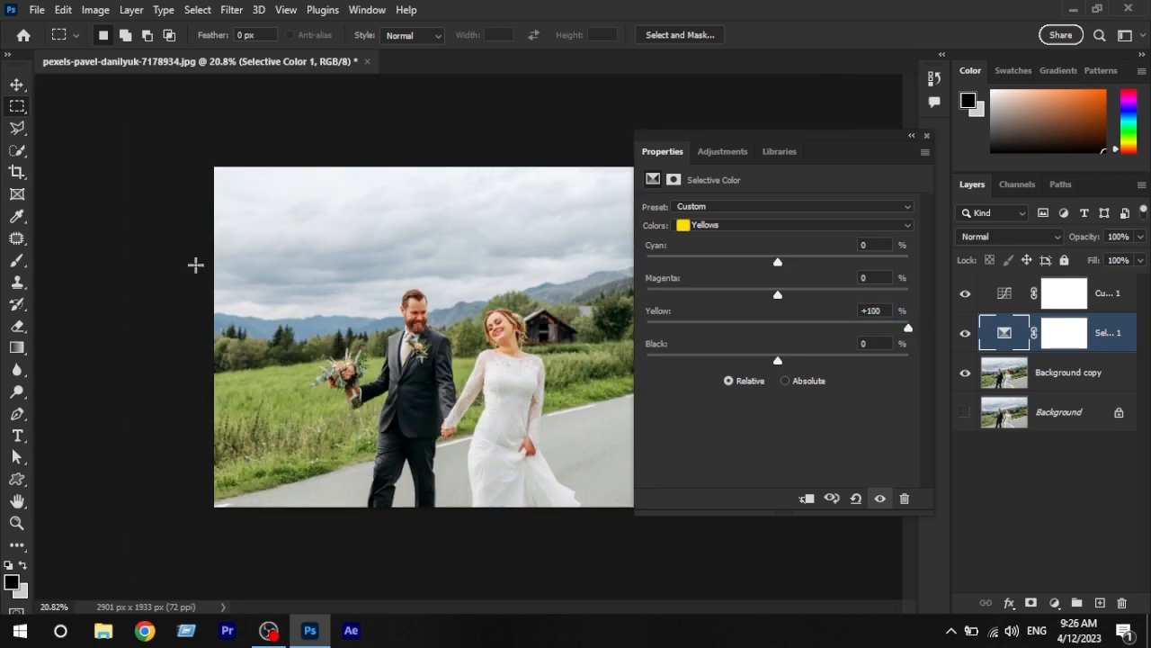
Set Cyan to +81% for the Yellows range to make the grass and trees greener
scroll(201, 274, up, 4)
scroll(443, 317, up, 2)
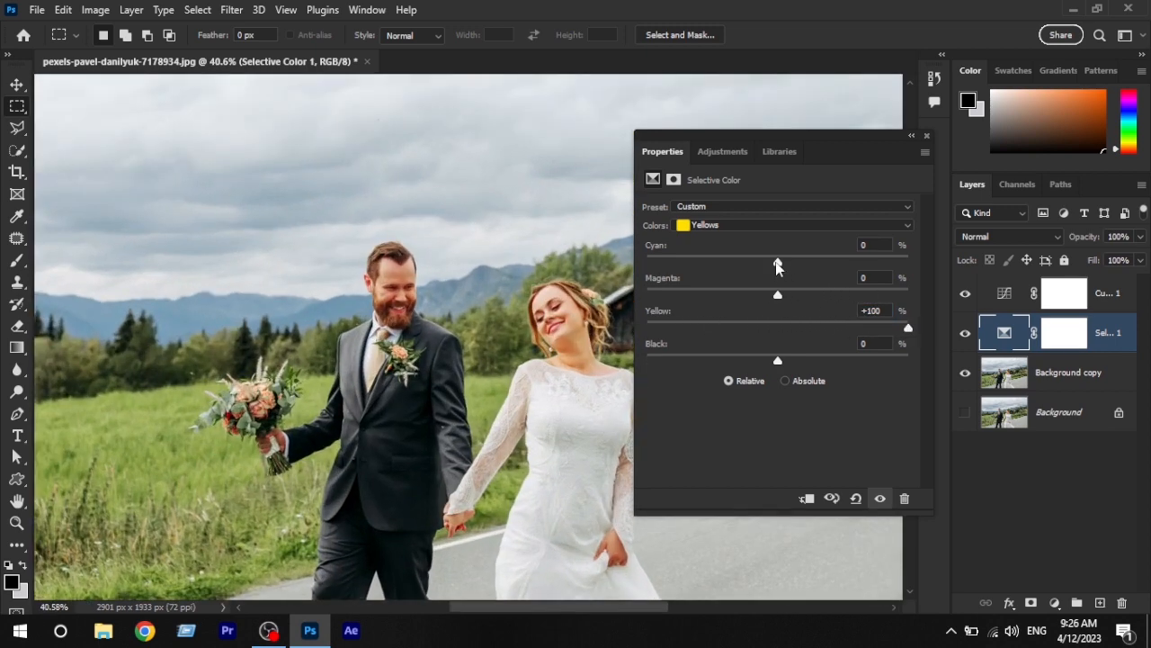
drag(778, 266, 883, 266)
scroll(260, 224, down, 4)
scroll(260, 224, up, 3)
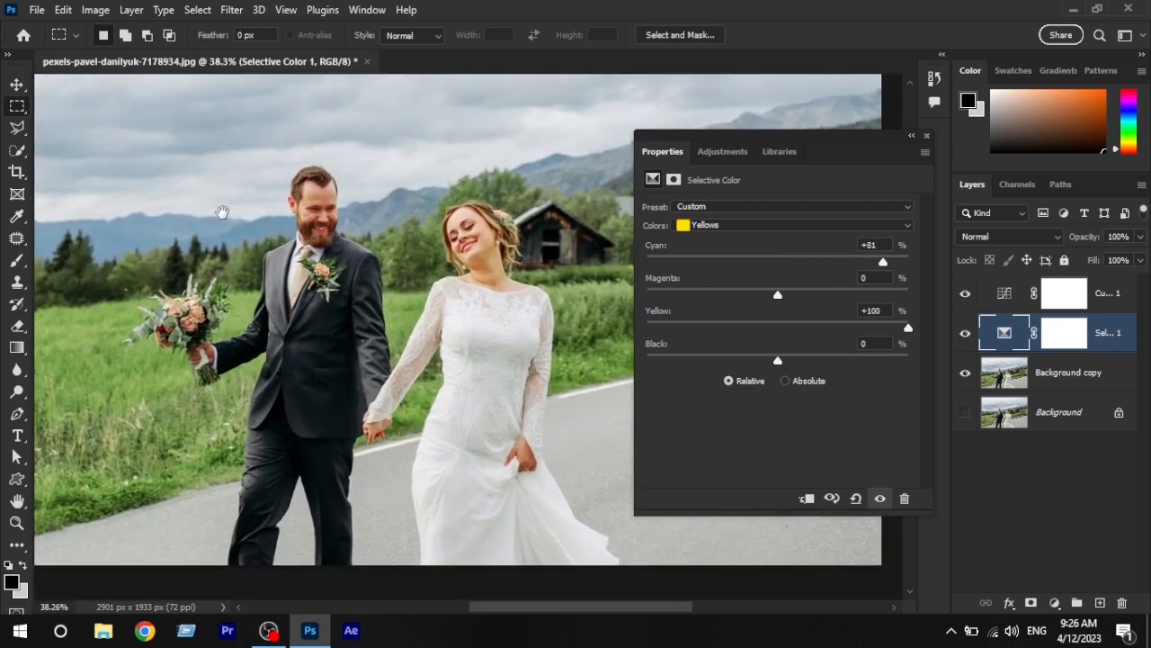
scroll(306, 311, down, 2)
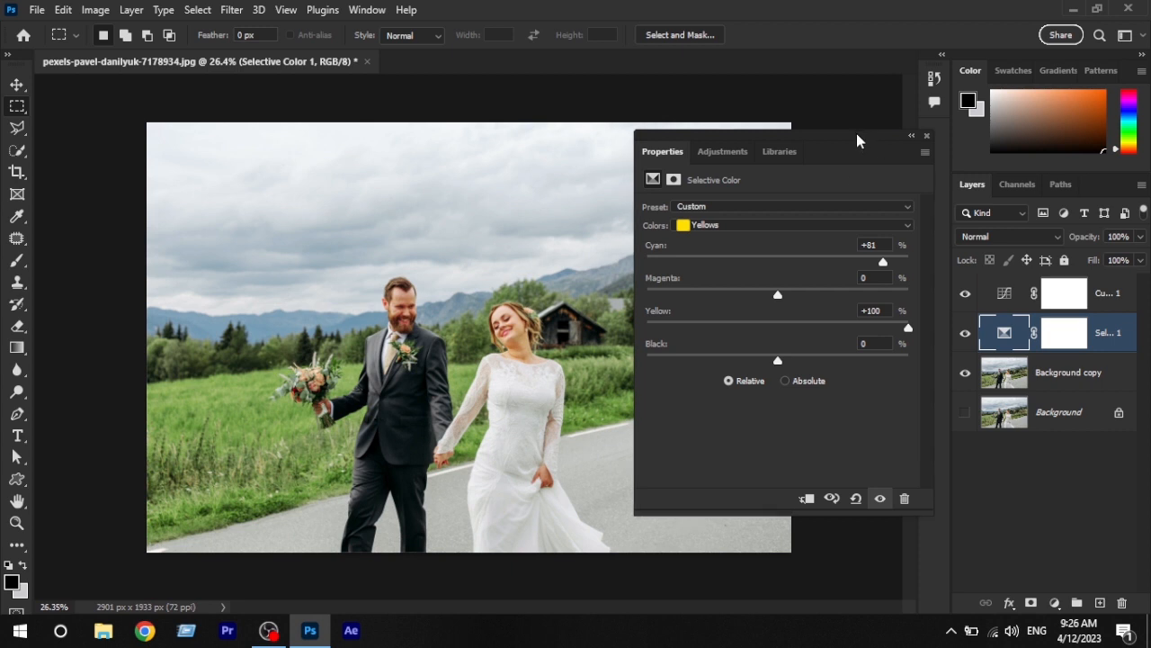
Move the Selective Color properties off the photo and set Magenta to -99% for the Yellows
drag(861, 136, 932, 177)
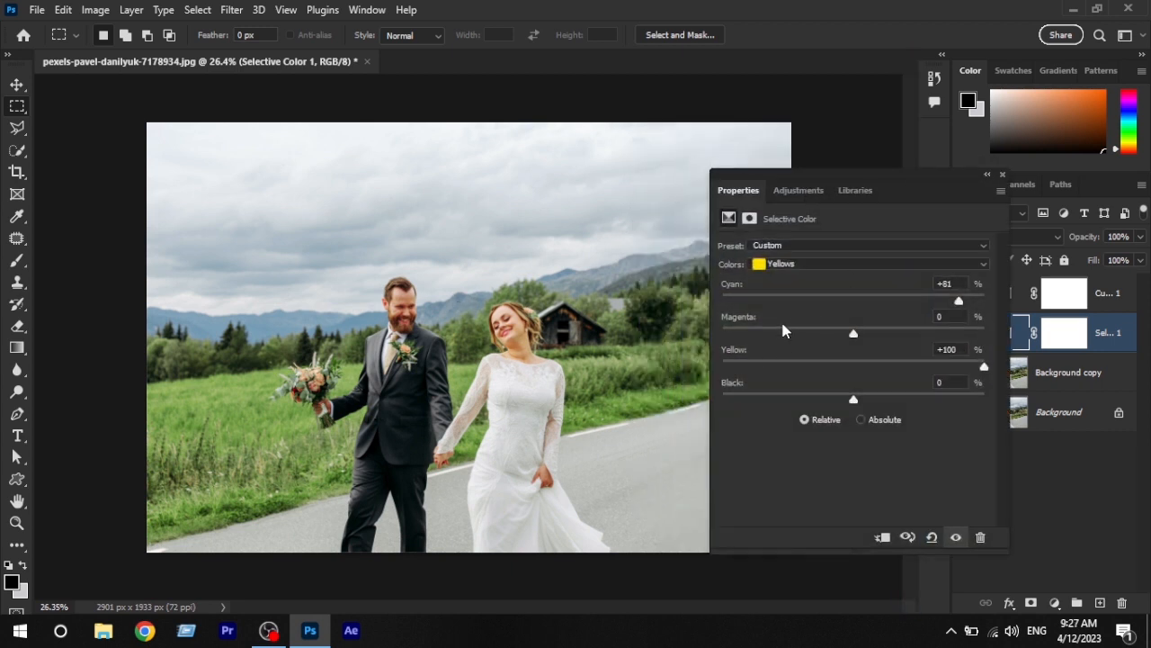
drag(859, 335, 724, 335)
scroll(389, 330, down, 1)
scroll(389, 329, up, 1)
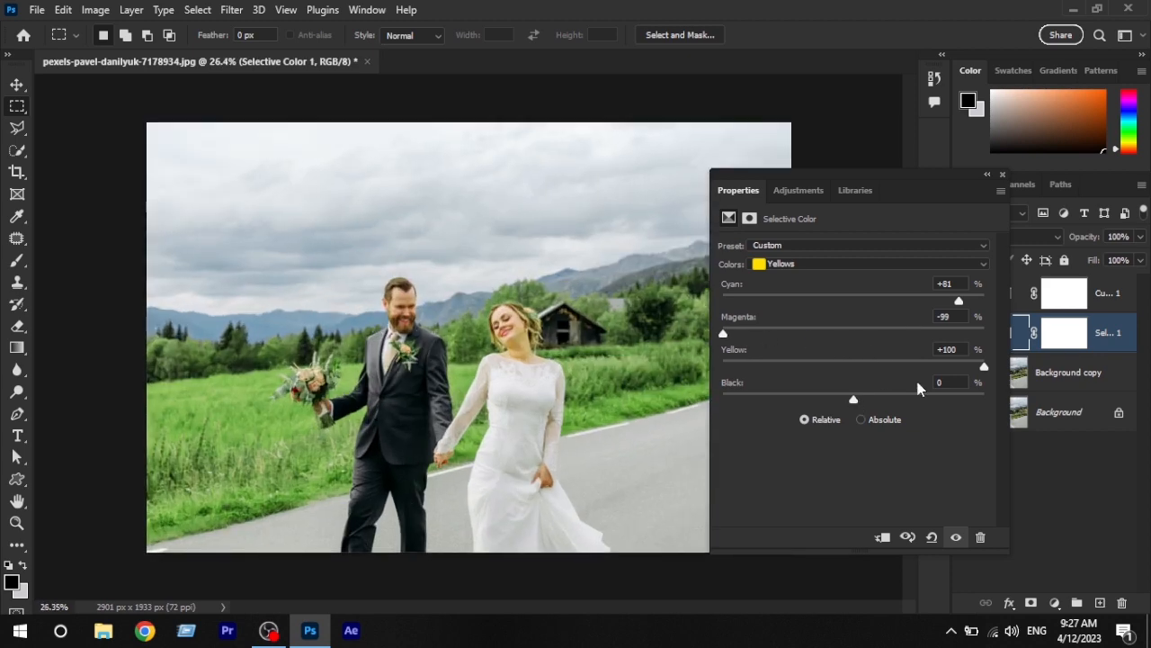
Compare the photo with and without the Selective Color adjustment, and examine the groom's skin tones up close
click(958, 538)
click(958, 538)
click(1003, 174)
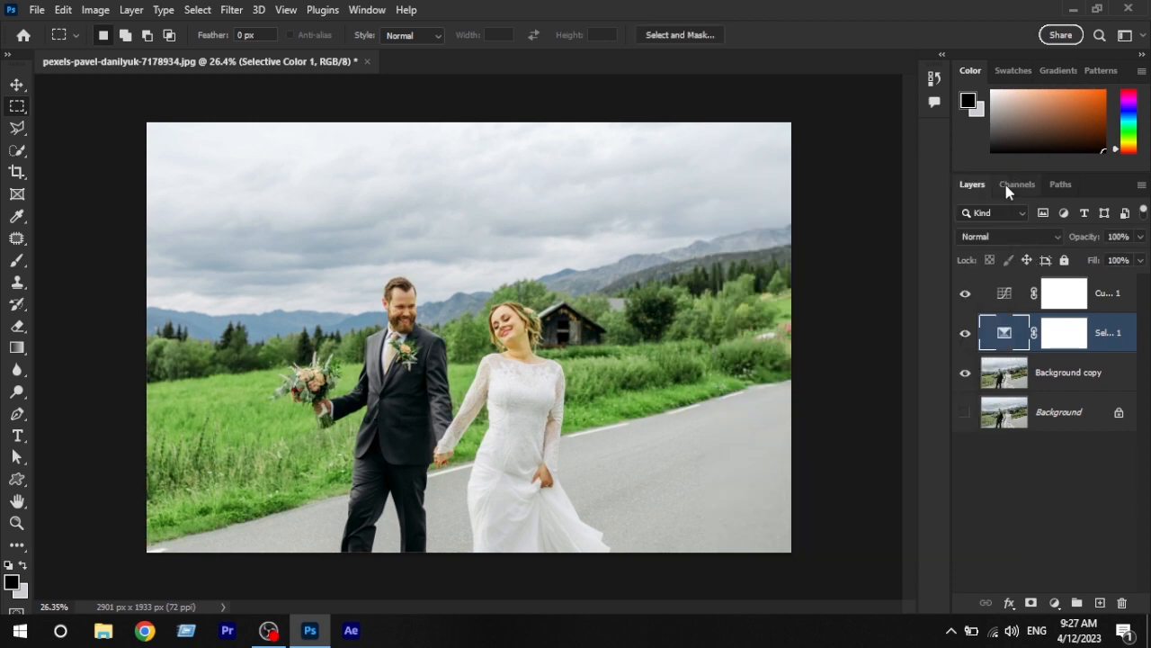
scroll(667, 210, down, 5)
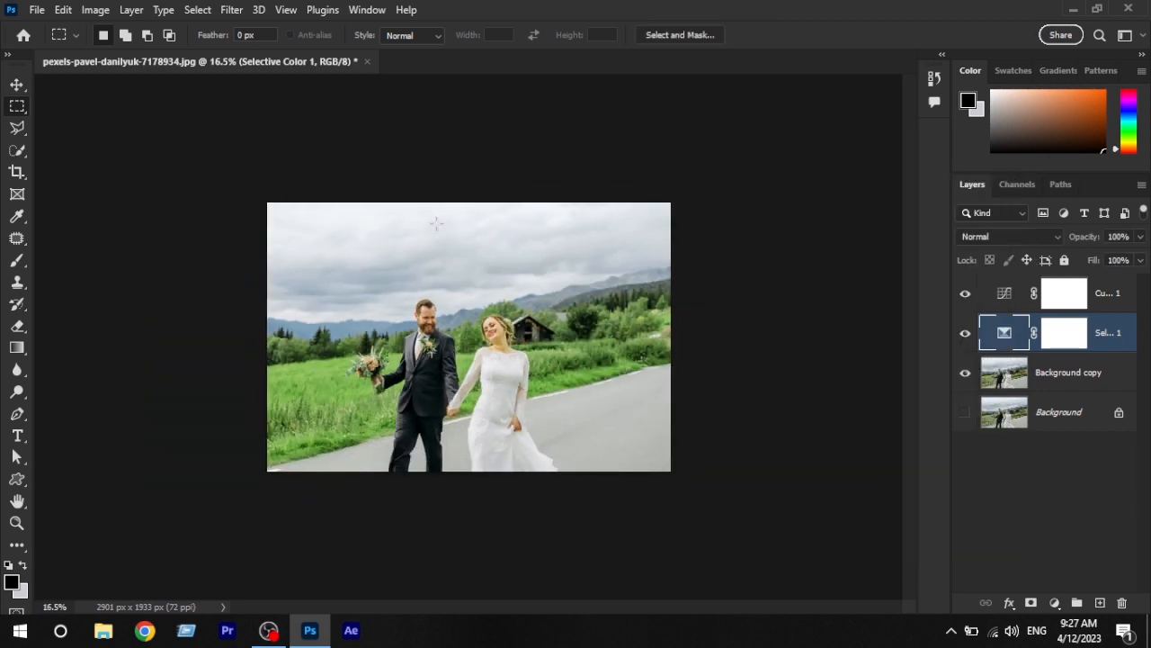
scroll(667, 210, up, 8)
drag(591, 479, 907, 404)
scroll(577, 357, up, 6)
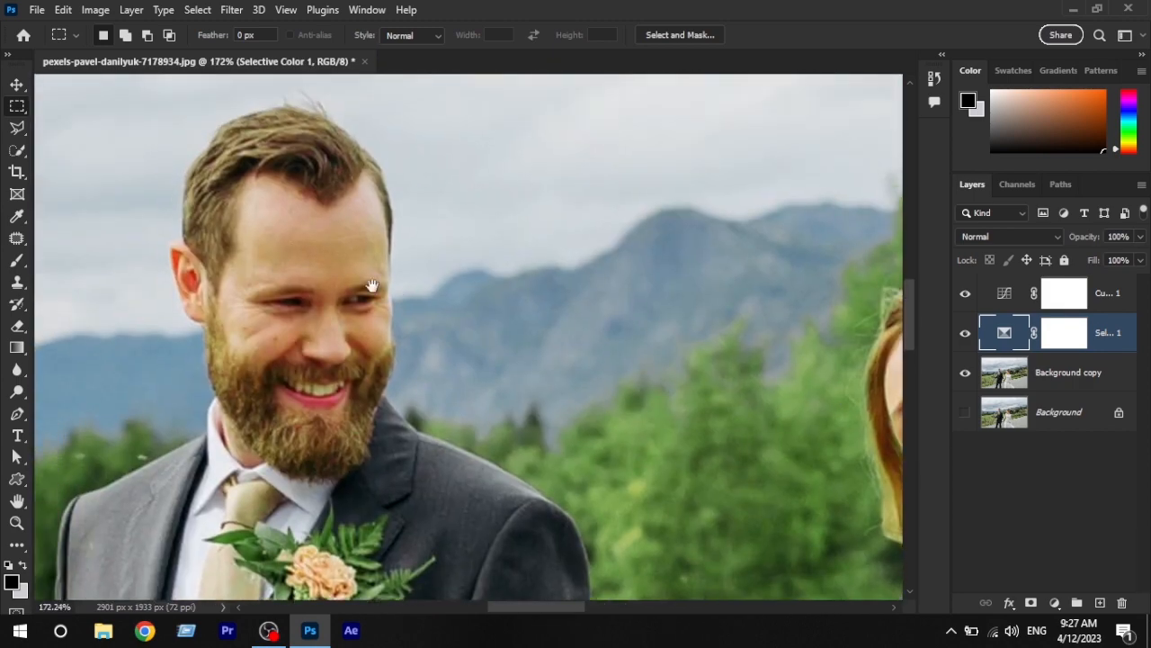
Reopen the Selective Color adjustment, switch to the Greens range and raise its Cyan and Yellow amounts to enrich the greenery
drag(372, 286, 303, 259)
drag(545, 338, 243, 211)
scroll(559, 283, down, 4)
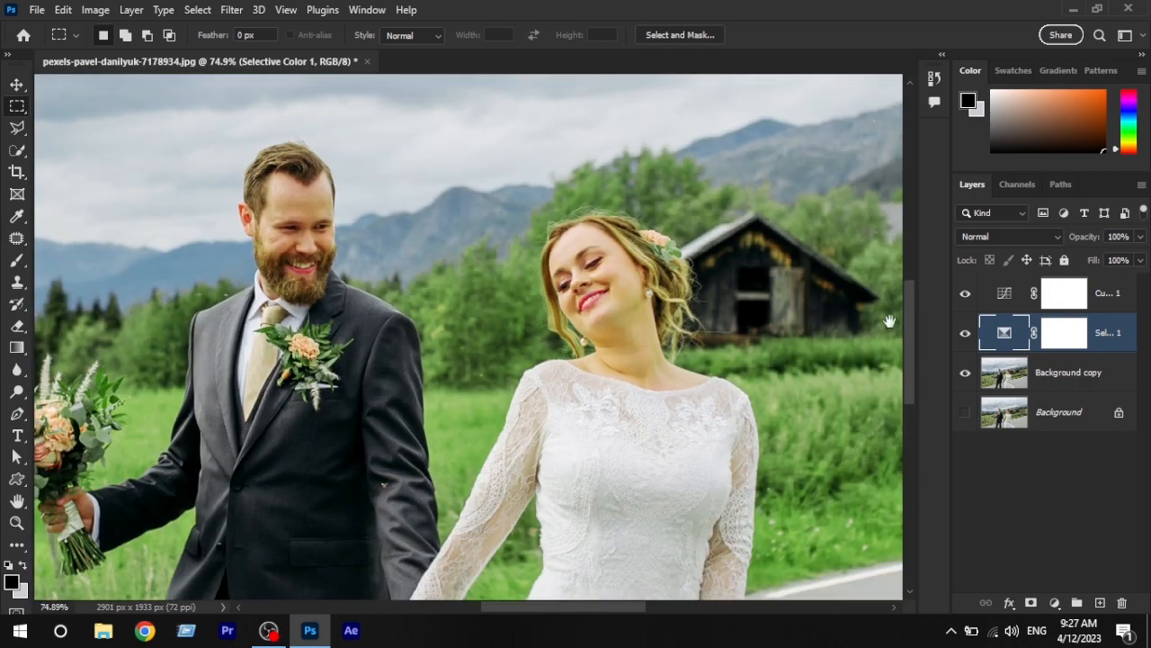
double_click(994, 336)
click(775, 265)
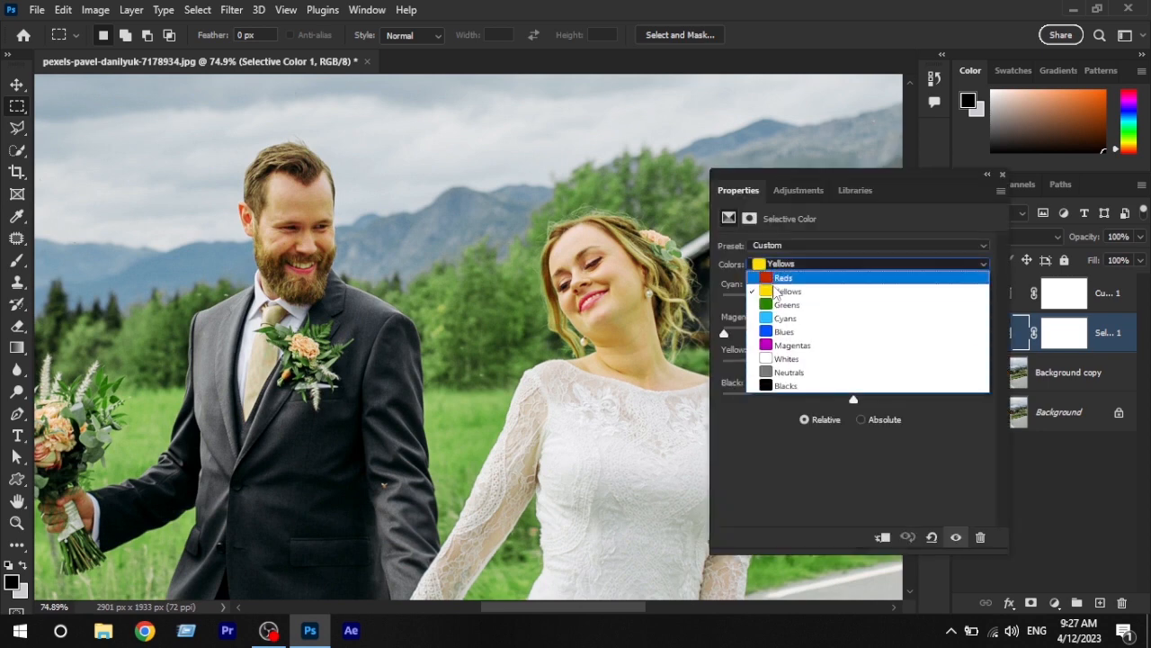
click(791, 305)
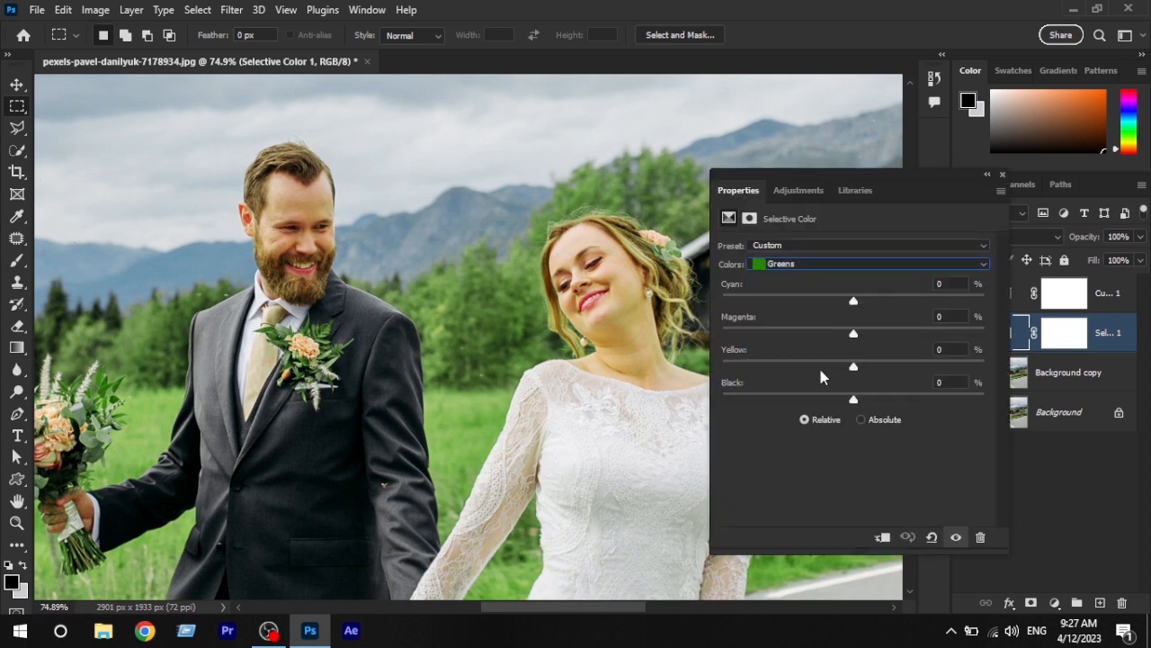
scroll(417, 297, down, 5)
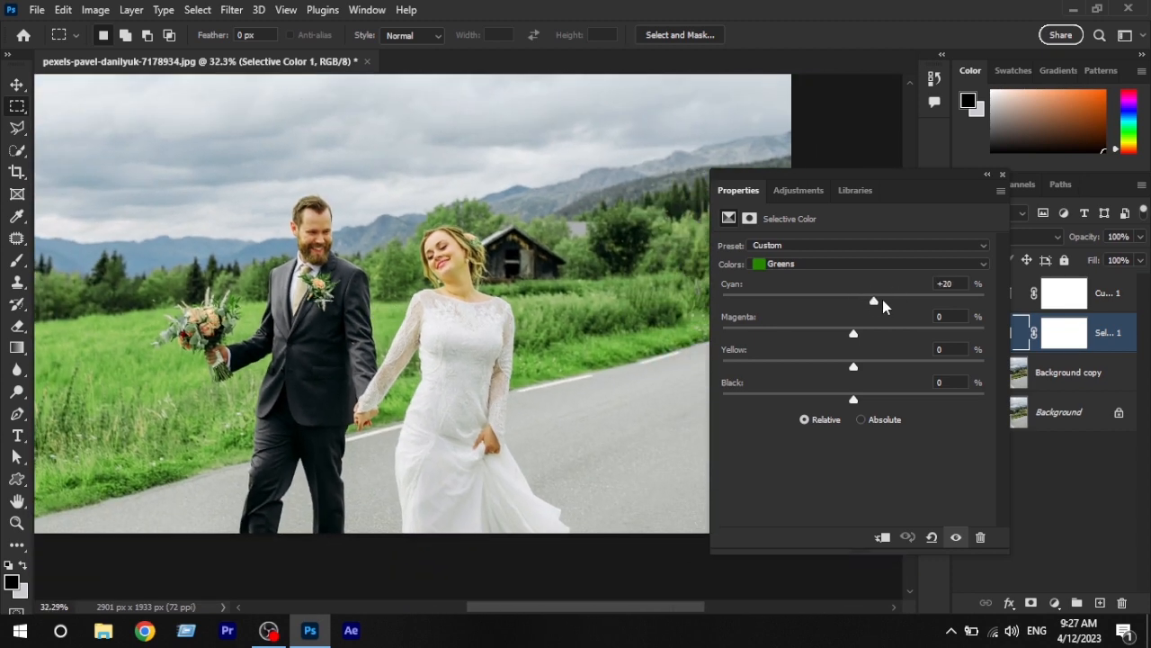
drag(883, 300, 895, 307)
drag(854, 368, 962, 372)
drag(924, 304, 961, 306)
Switch Selective Color to the Cyans range and set both Cyan and Magenta to +100% to deepen the mountains' blue
click(789, 265)
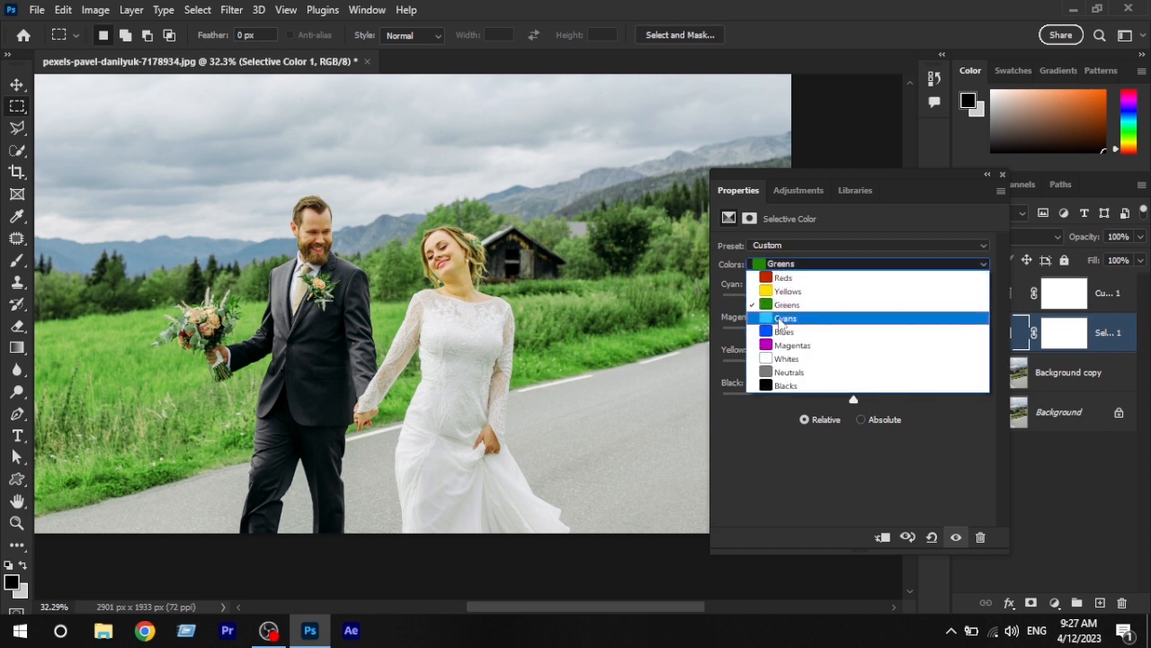
click(791, 314)
drag(118, 125, 179, 206)
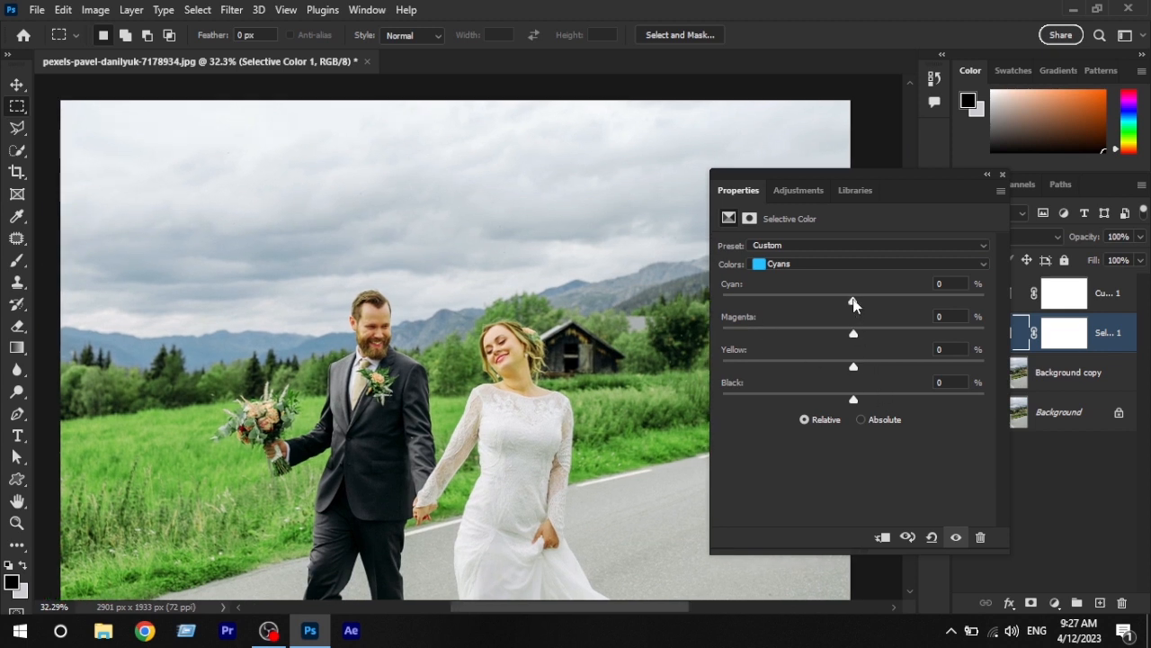
drag(853, 301, 847, 302)
drag(943, 302, 954, 302)
drag(212, 280, 369, 275)
scroll(294, 342, up, 6)
drag(294, 341, 329, 256)
mouse_move(953, 303)
mouse_down()
mouse_move(812, 308)
mouse_move(968, 310)
mouse_up()
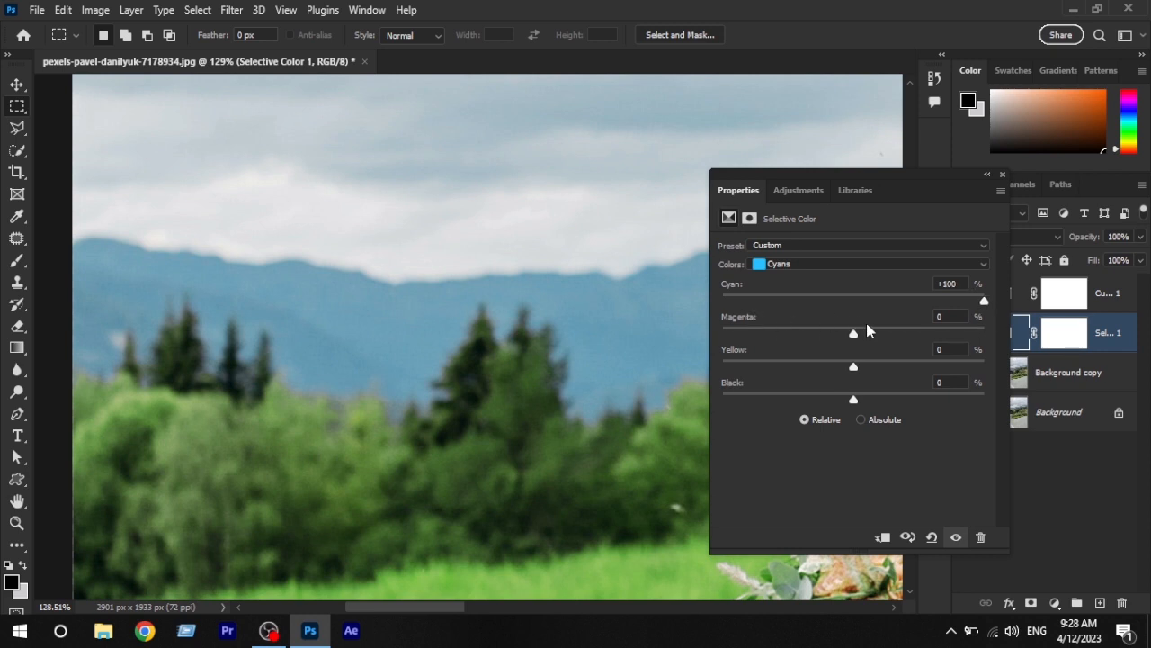
drag(945, 340, 796, 342)
drag(711, 339, 980, 338)
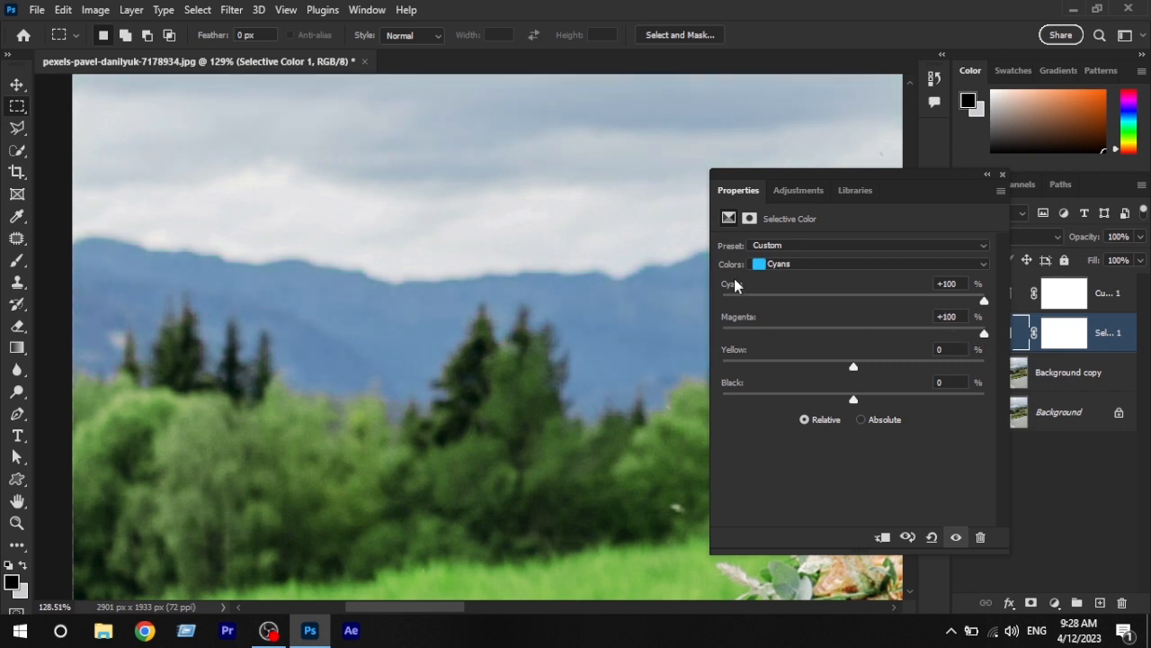
Switch Selective Color to the Blues range and set Magenta to +100% and Cyan to +51%
click(779, 265)
click(781, 331)
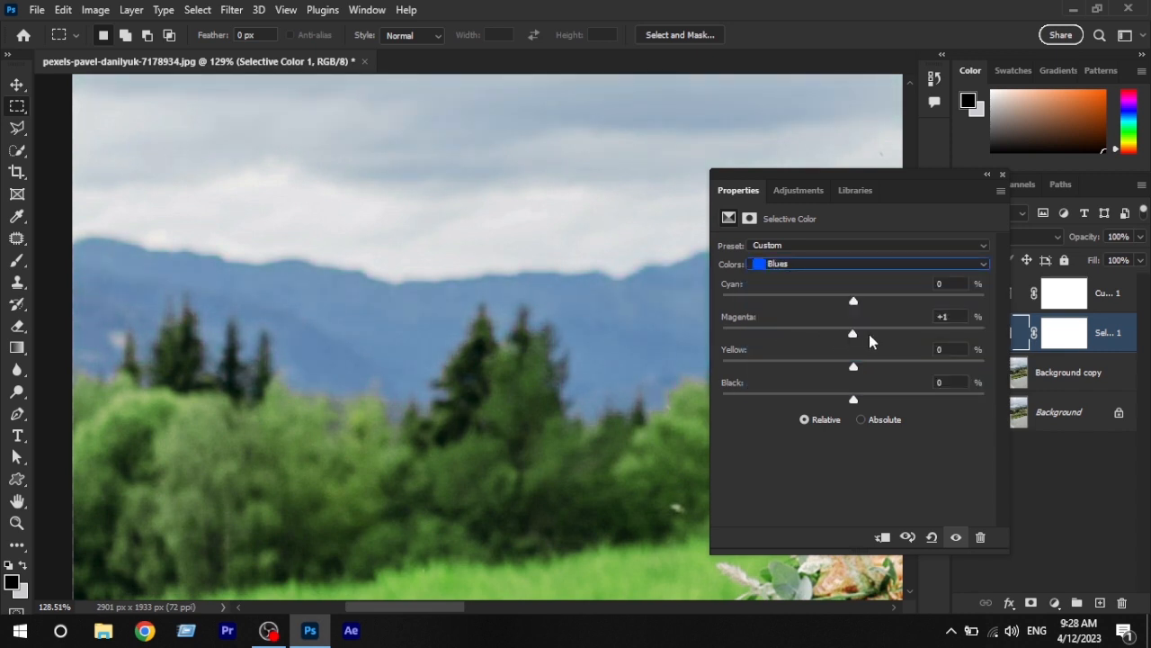
drag(871, 340, 989, 339)
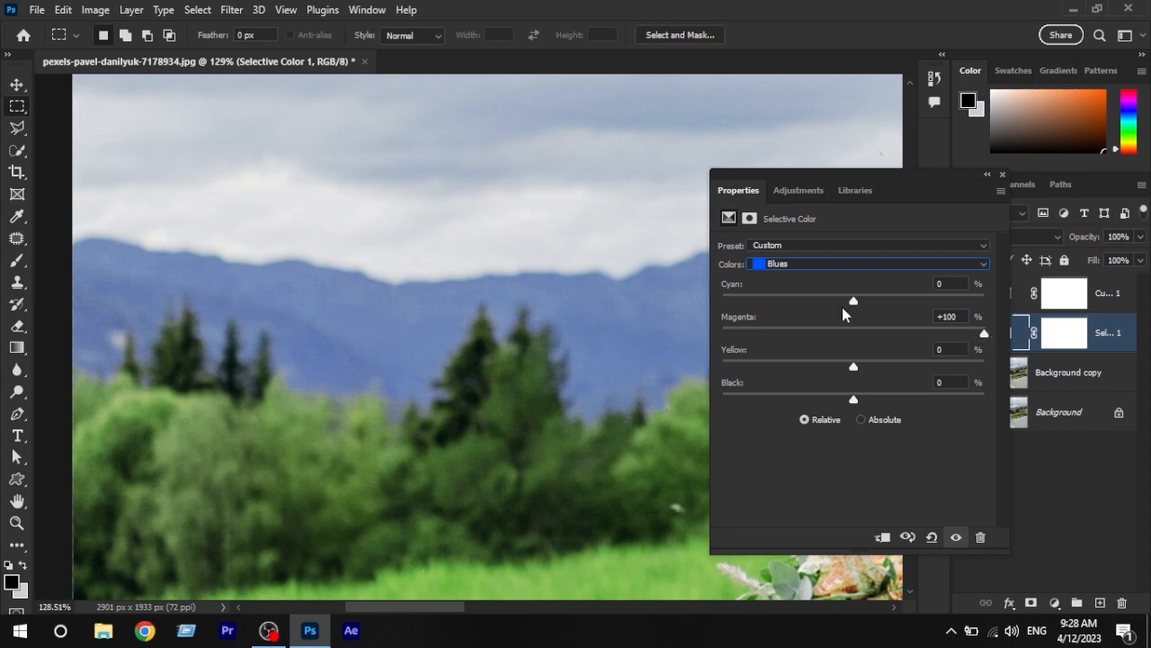
drag(910, 299, 920, 300)
Mark a cloudy area of the sky with a rectangular selection and compare it with and without the Selective Color adjustment
scroll(401, 234, down, 4)
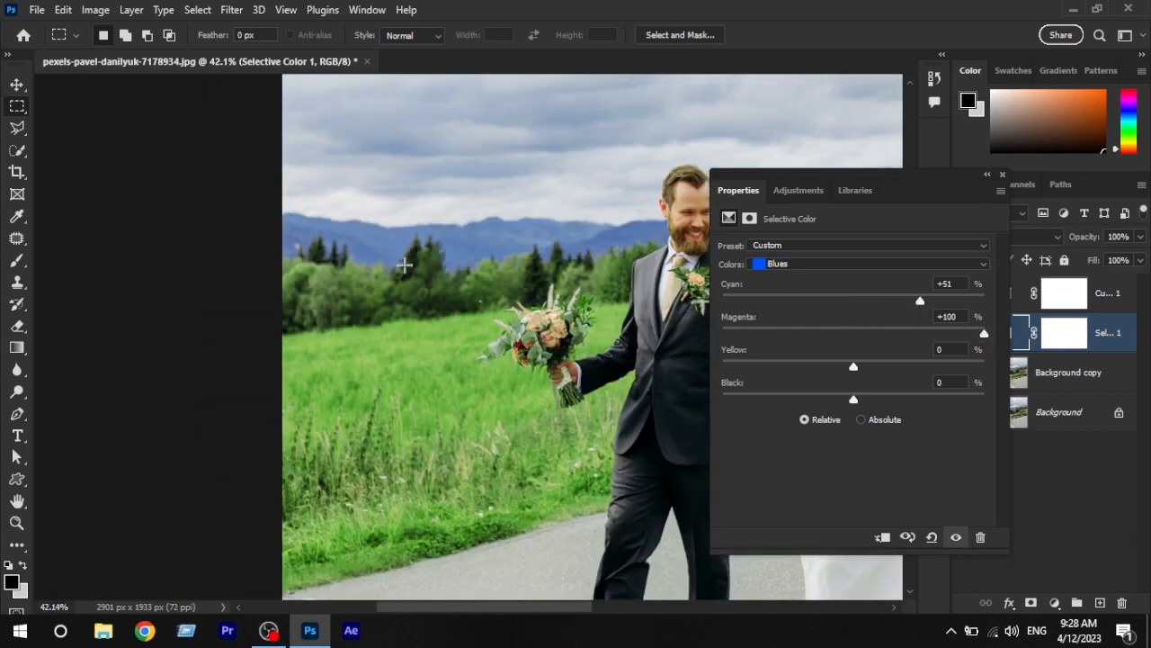
scroll(401, 265, up, 1)
drag(578, 123, 465, 294)
scroll(465, 294, up, 2)
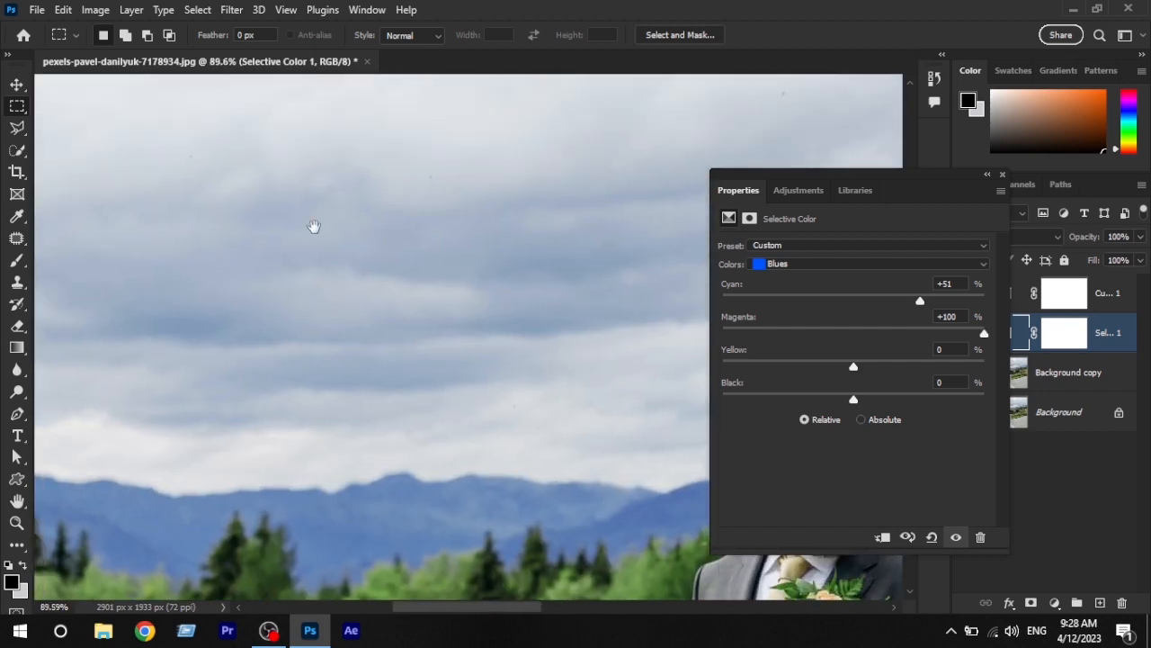
drag(228, 177, 531, 402)
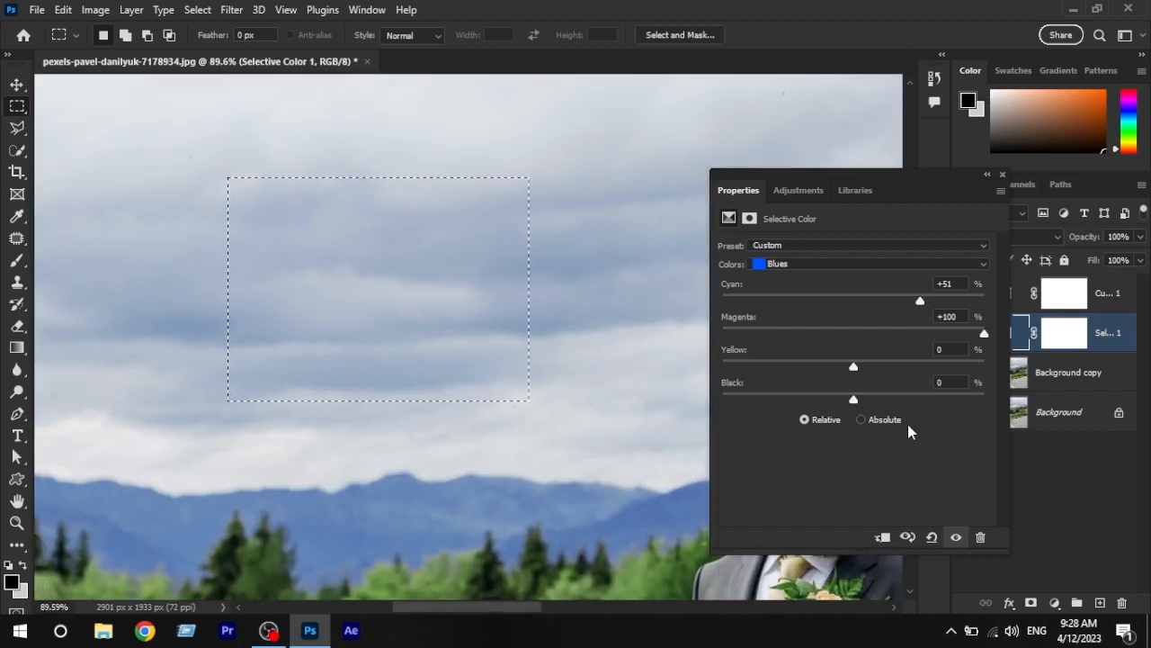
click(955, 537)
click(955, 537)
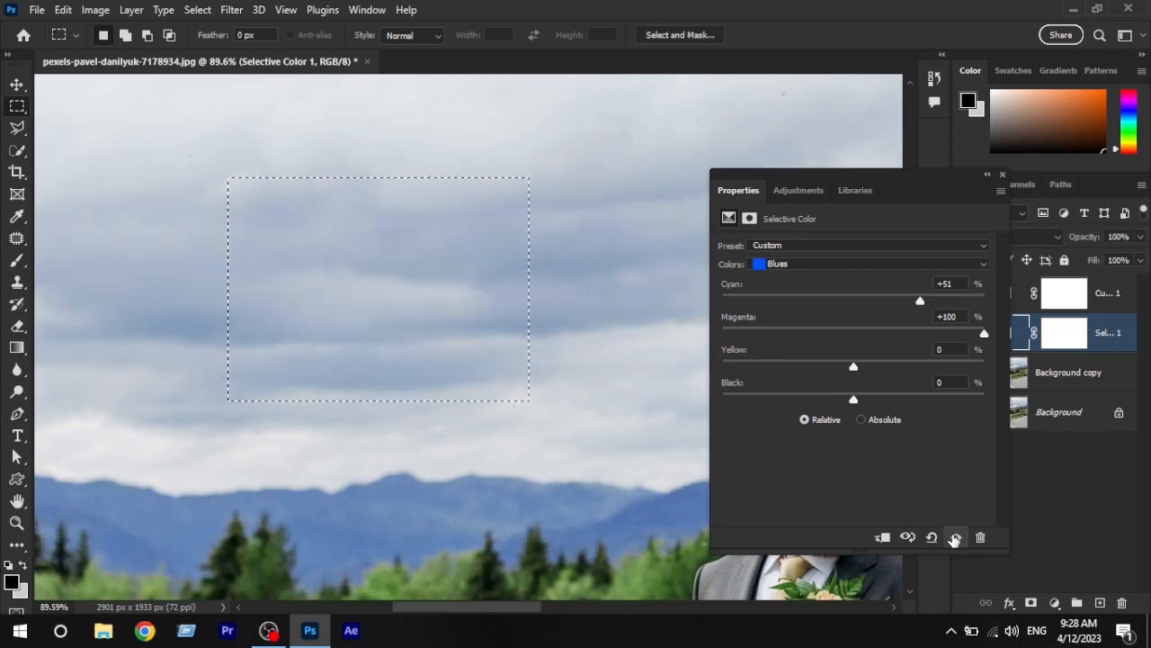
scroll(676, 392, down, 2)
scroll(675, 392, down, 2)
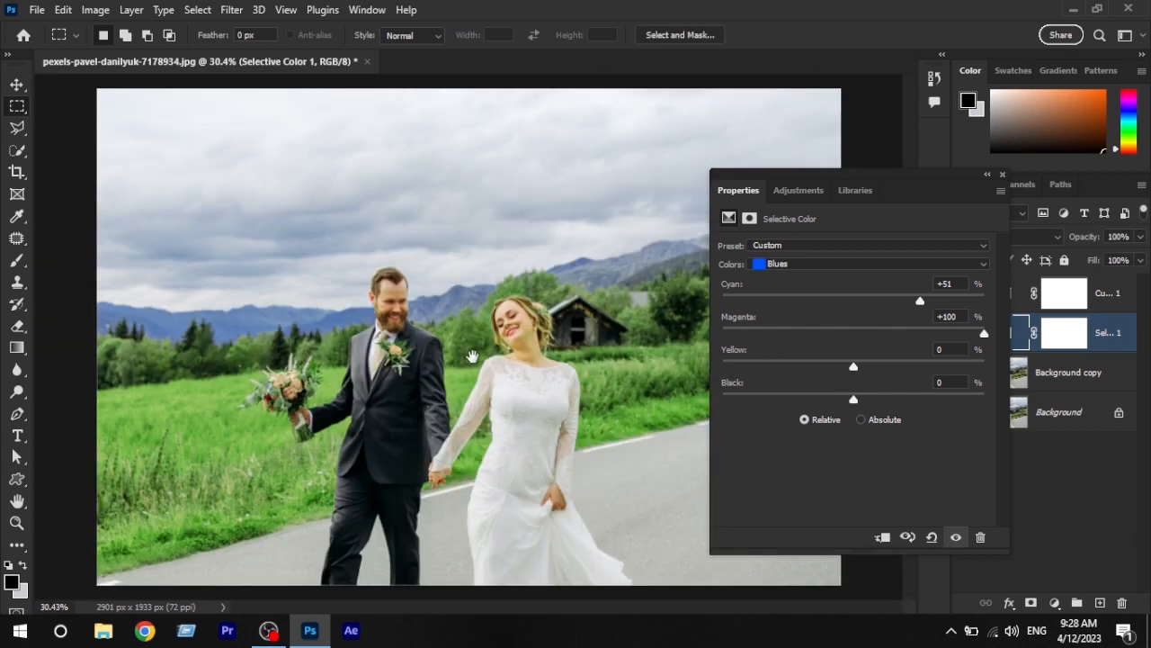
Compare the whole photo with and without the Selective Color layer, and examine the couple's faces up close
scroll(472, 357, down, 1)
click(1002, 174)
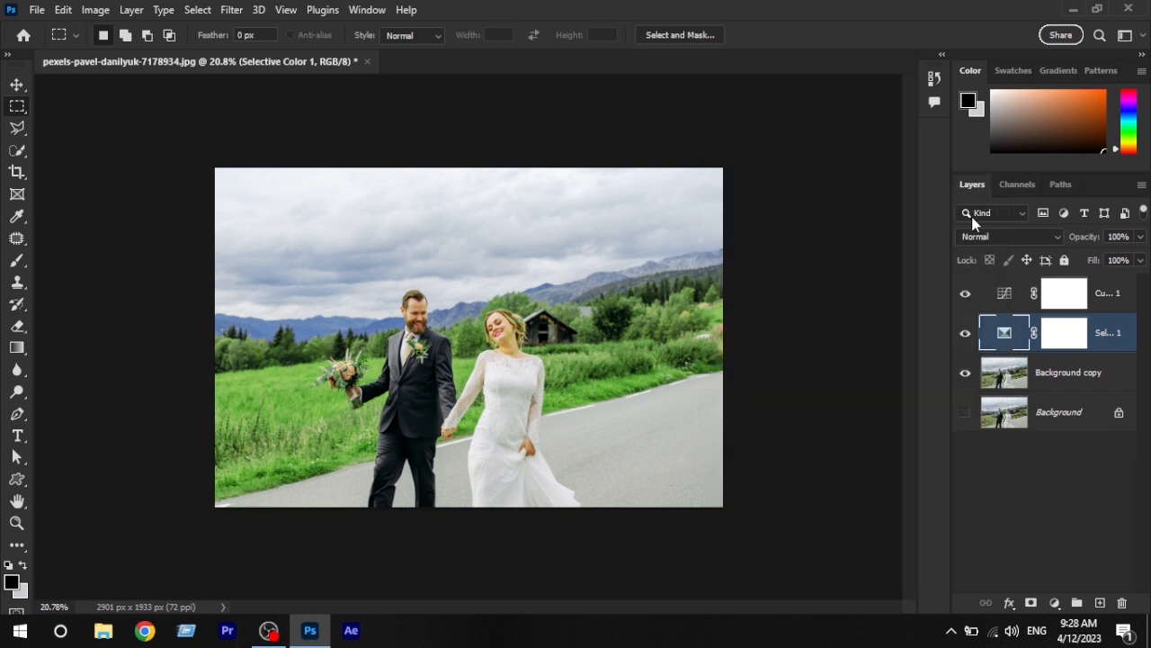
scroll(477, 347, down, 2)
scroll(476, 346, up, 2)
click(966, 334)
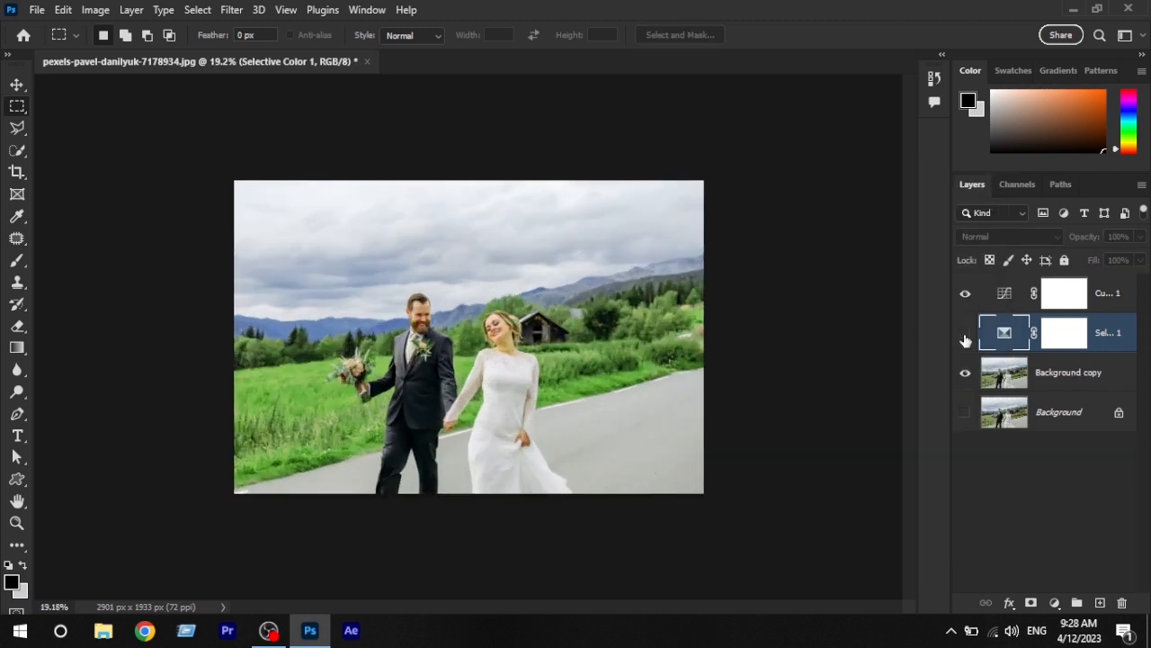
click(966, 335)
click(967, 334)
click(966, 335)
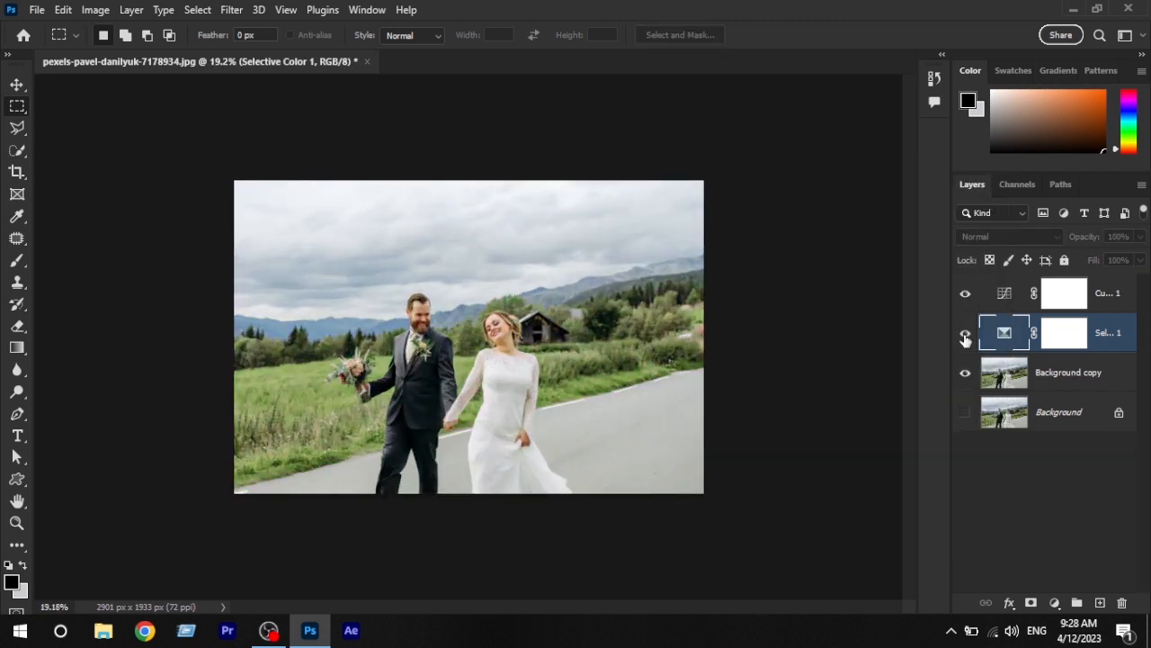
scroll(396, 323, up, 6)
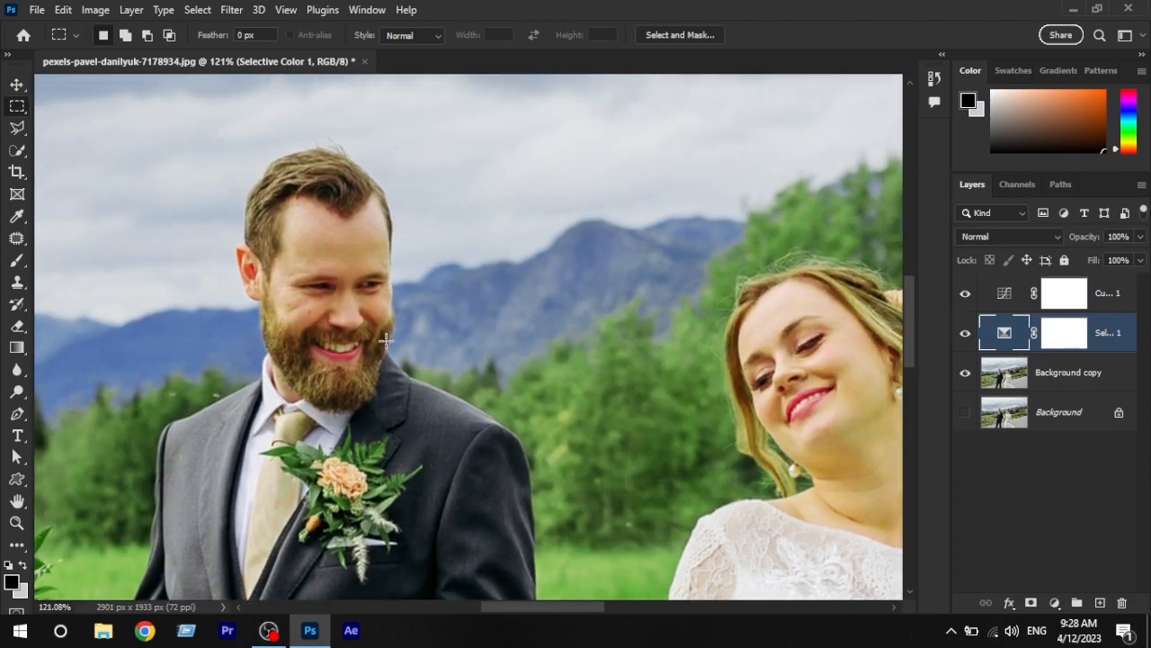
drag(461, 305, 301, 194)
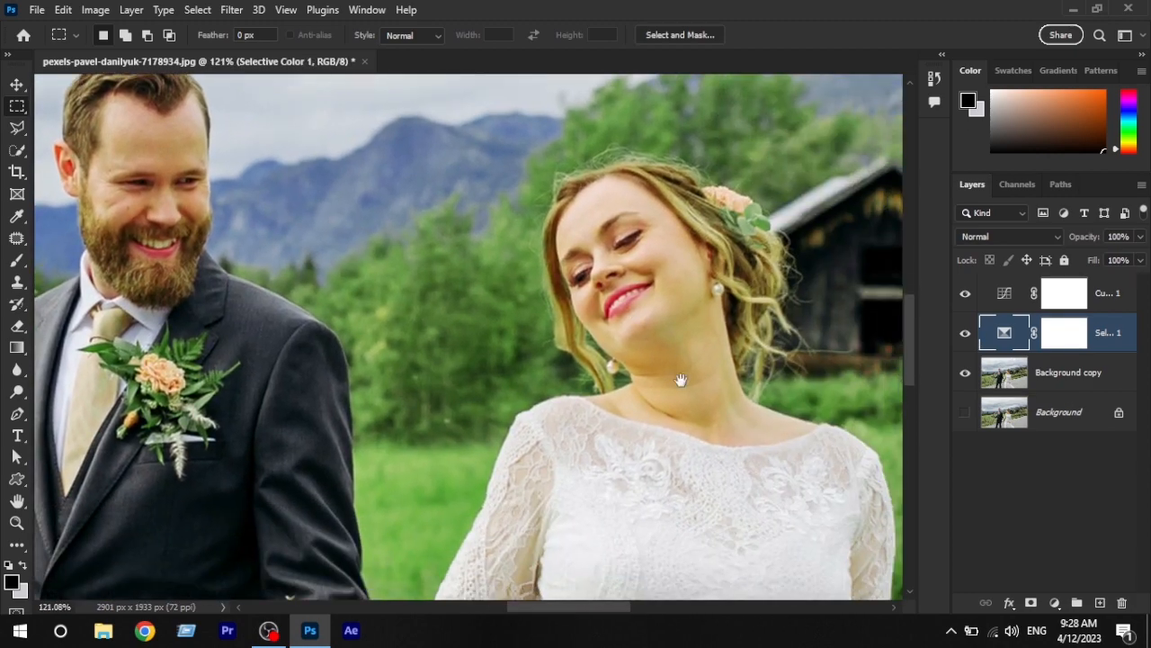
scroll(667, 354, down, 4)
scroll(535, 288, down, 2)
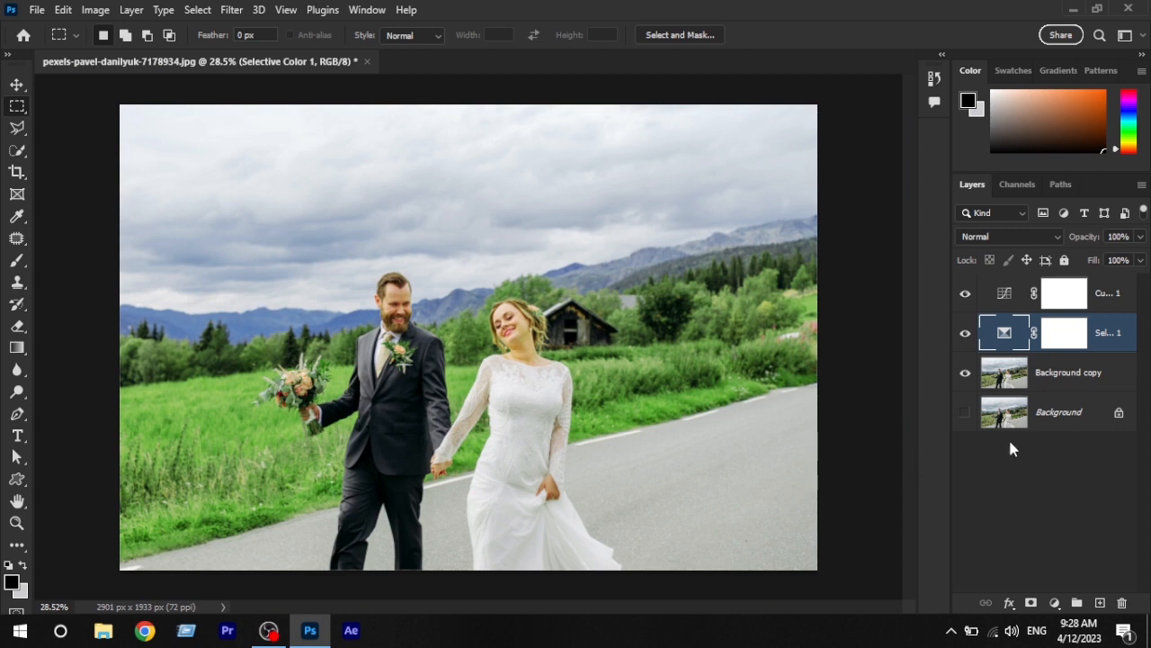
Reopen the Selective Color adjustment, switch to the Magentas range and set Magenta to +100% and Cyan to +11%
double_click(1002, 338)
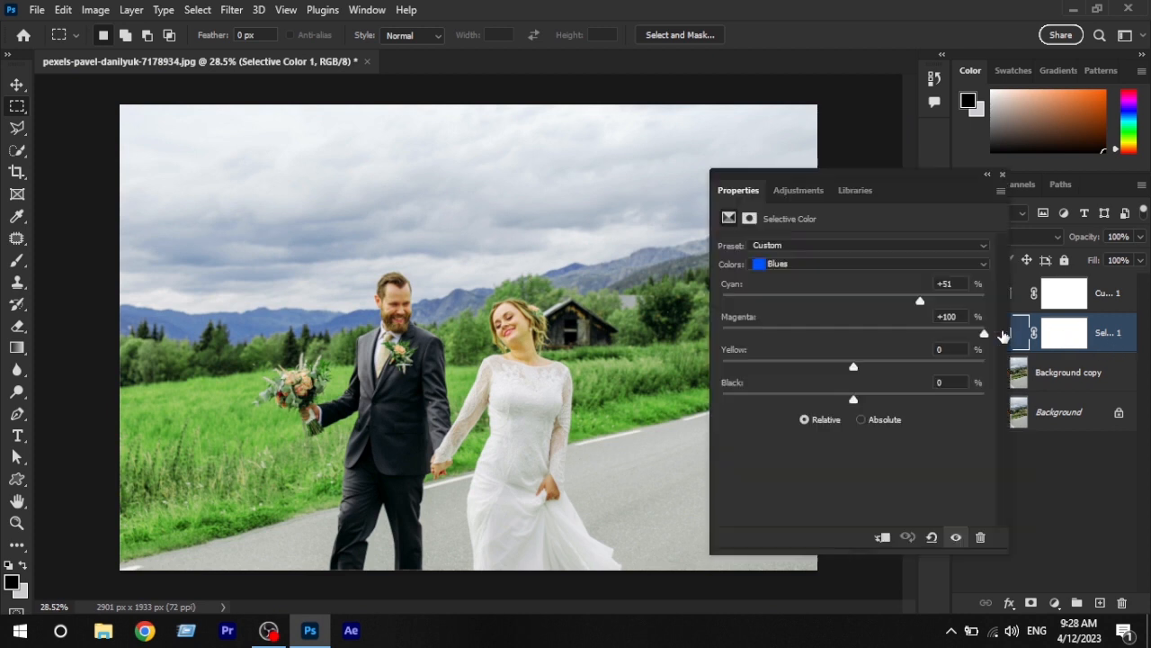
click(792, 263)
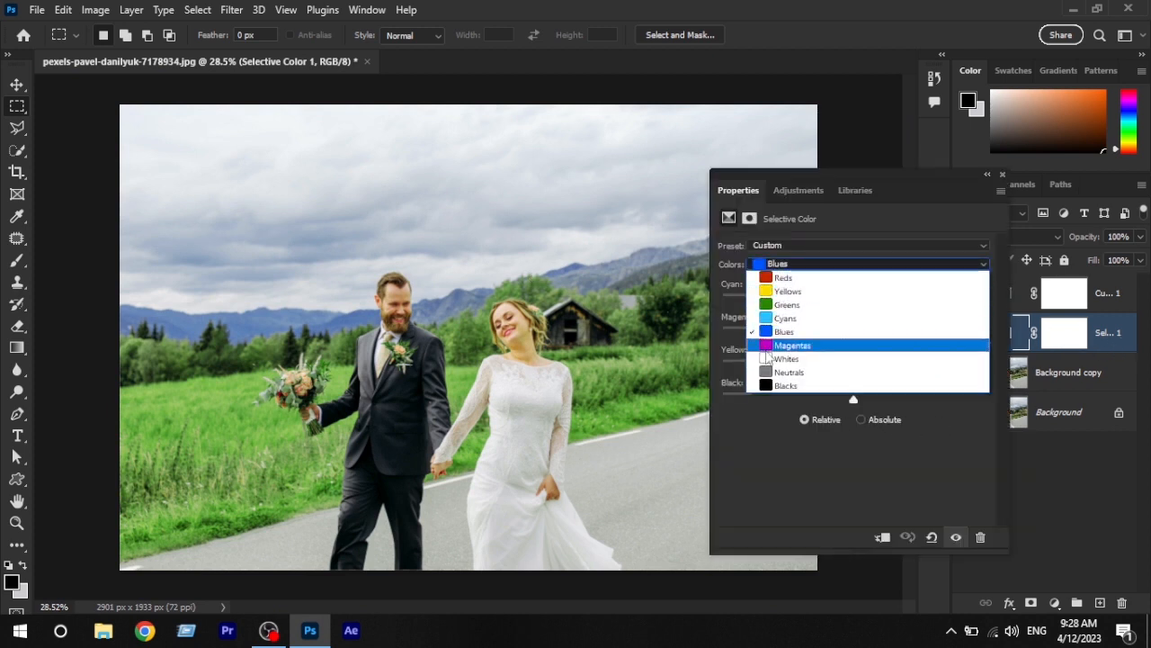
click(789, 350)
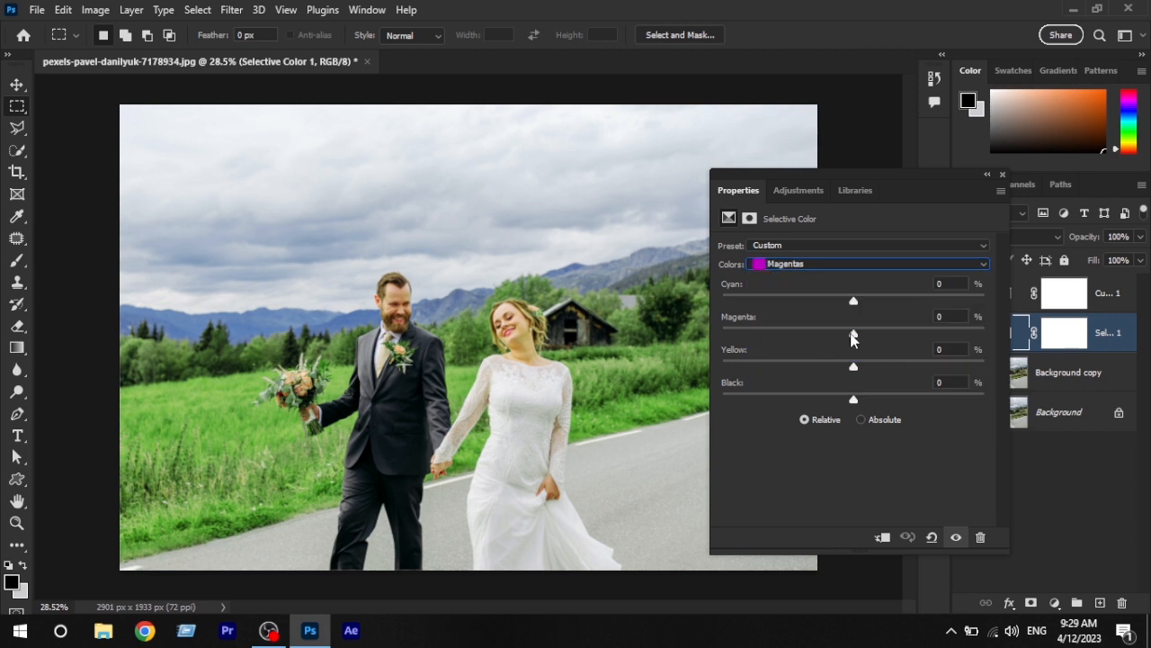
drag(854, 336, 949, 337)
drag(859, 301, 868, 304)
drag(785, 325, 1017, 347)
click(1002, 173)
scroll(401, 368, down, 4)
scroll(403, 368, up, 3)
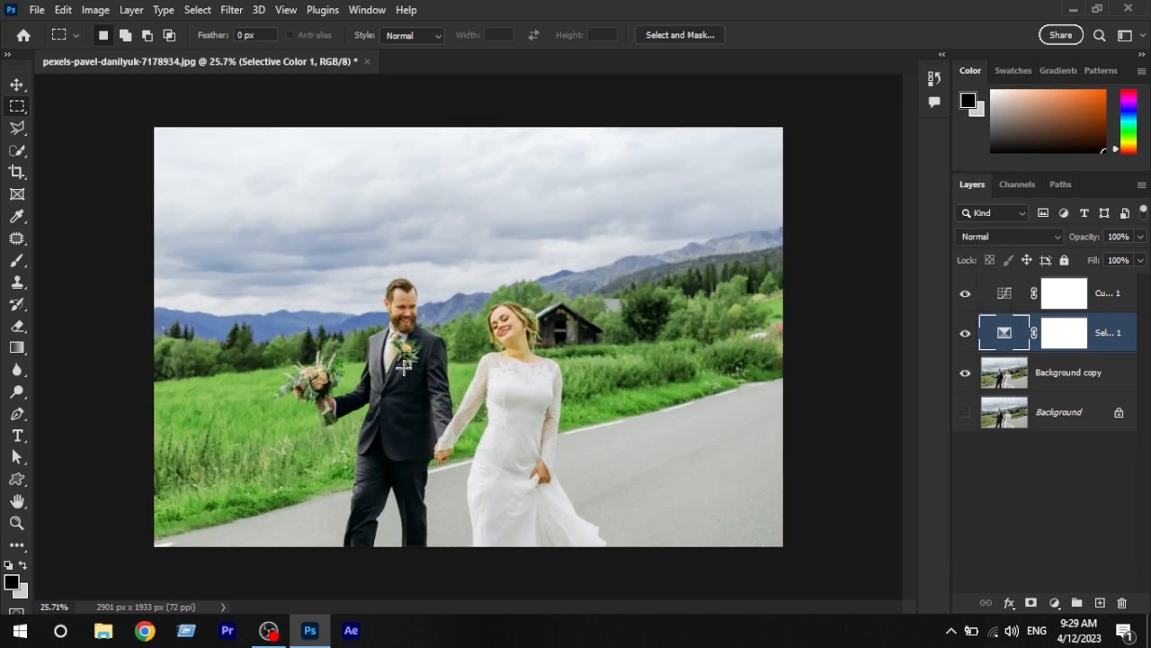
key(space)
Set Black to -35% for the Whites range in Selective Color and compare the photo with and without the adjustment
double_click(1007, 337)
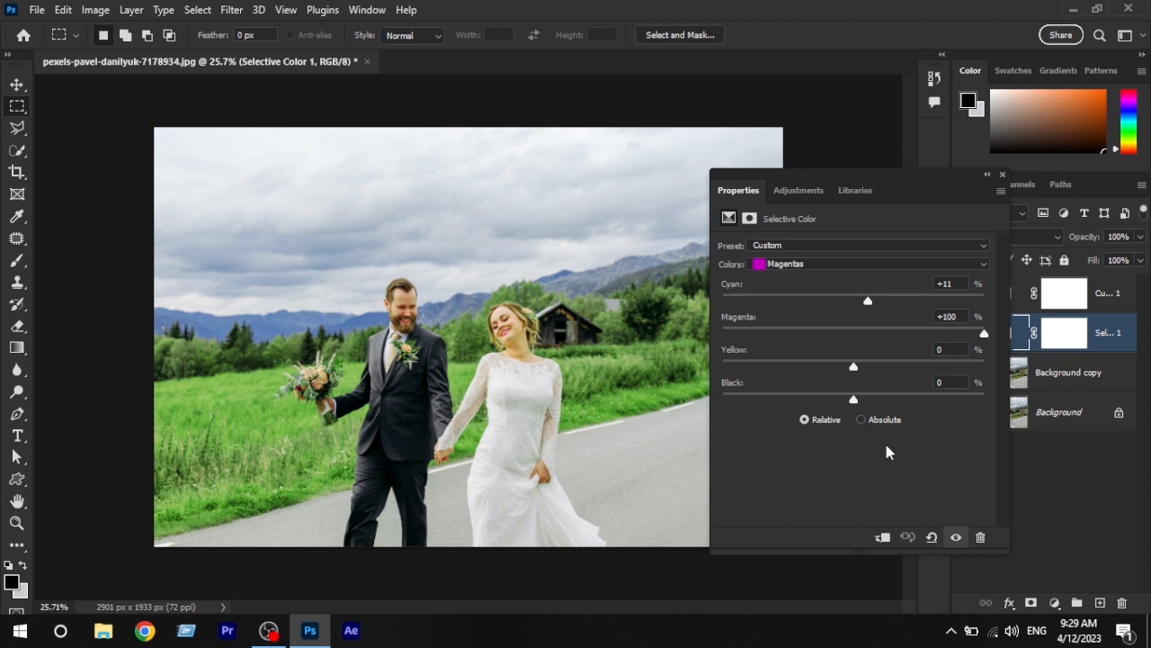
click(794, 267)
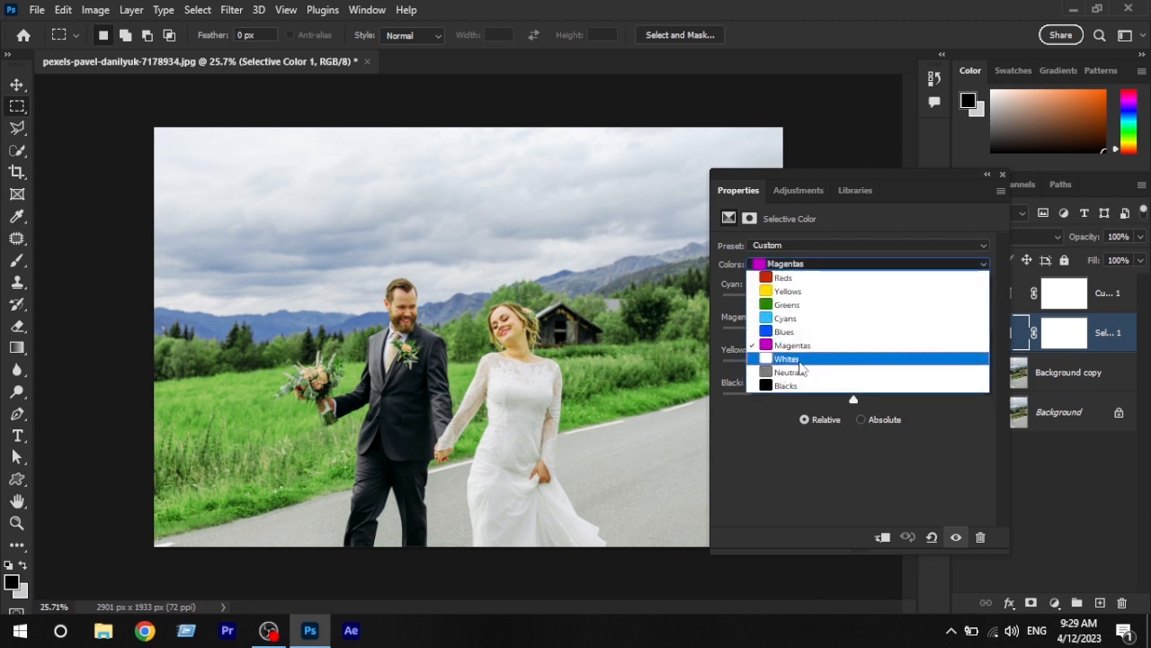
click(798, 361)
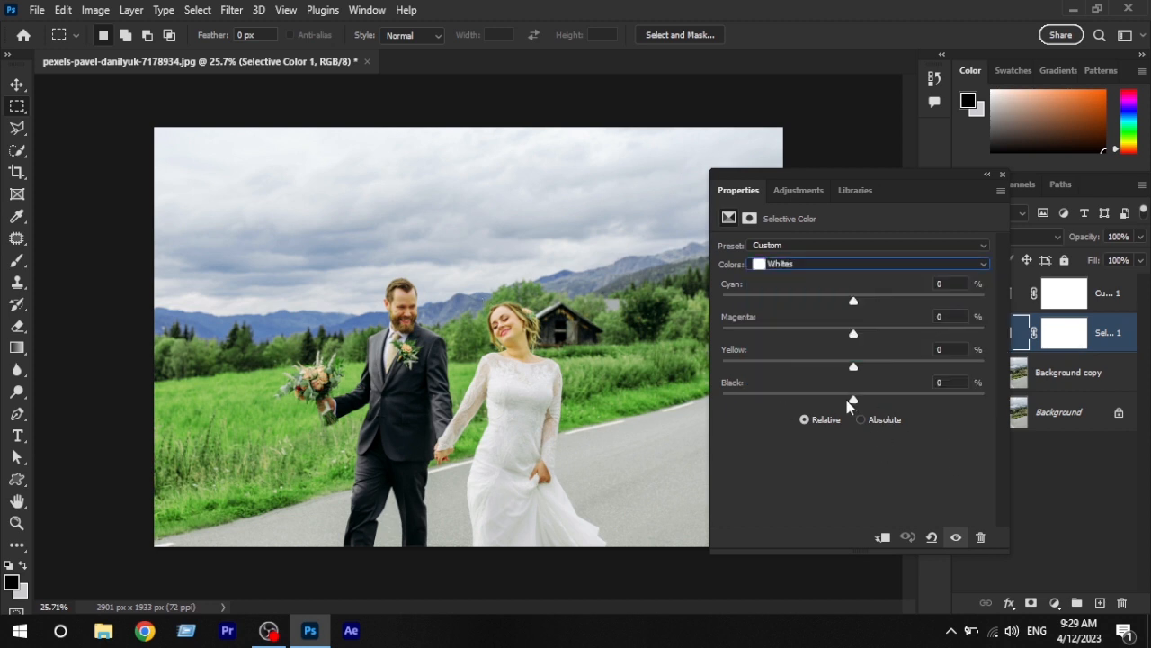
drag(854, 400, 812, 407)
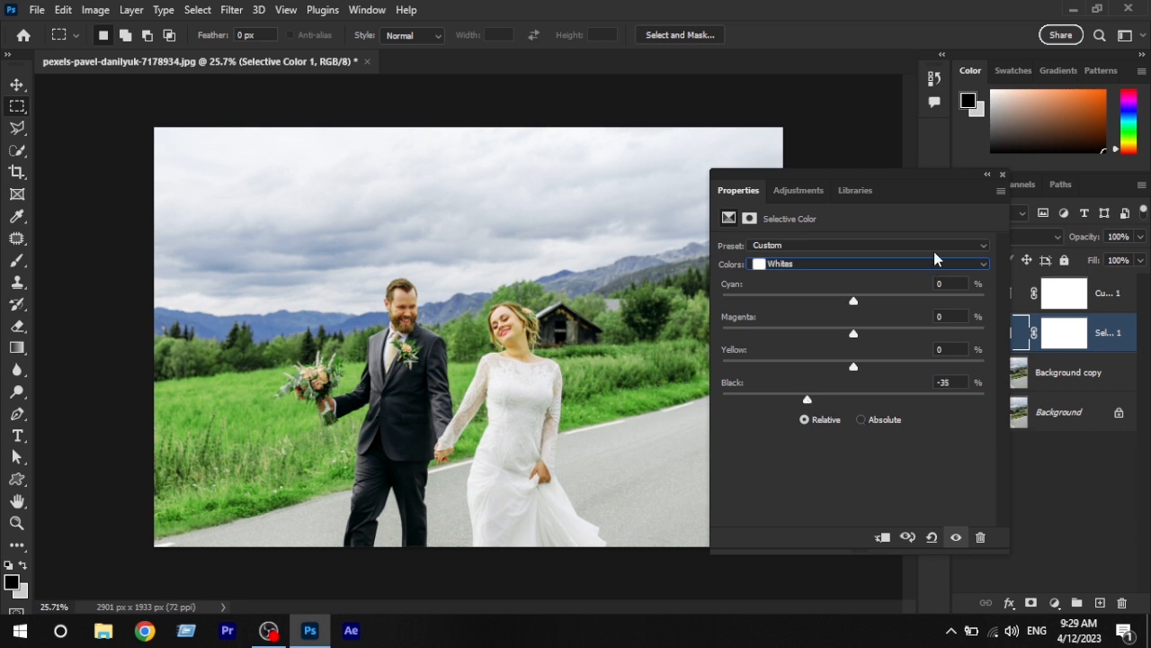
click(1002, 174)
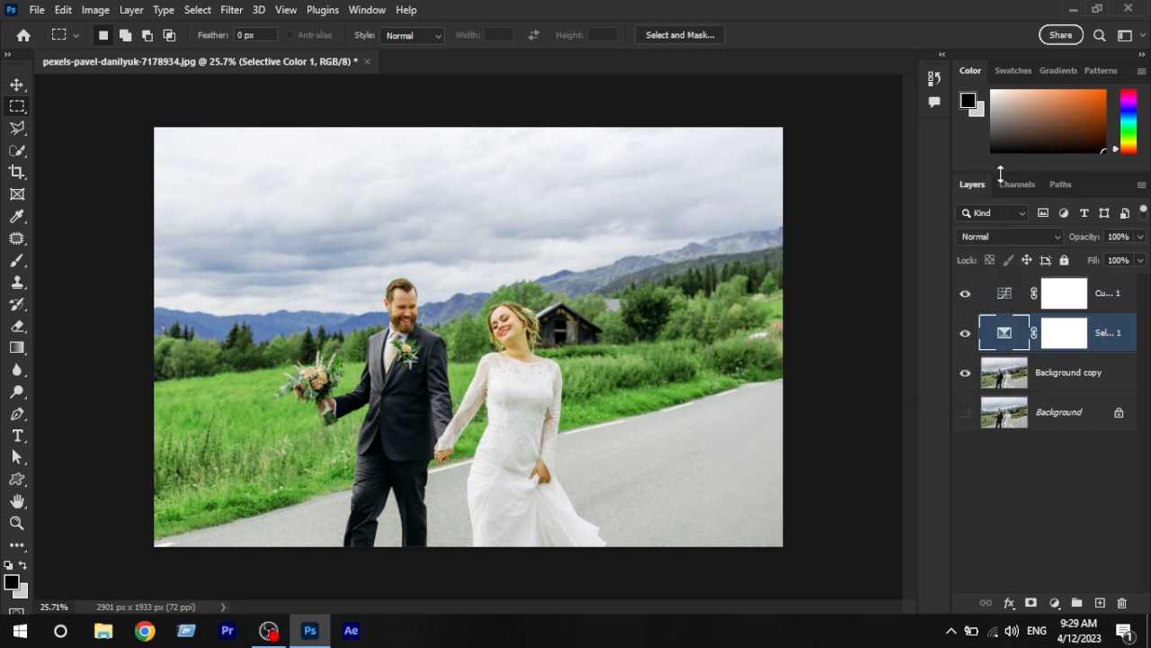
click(965, 334)
click(965, 334)
Set Black to +4% and Cyan to -4% for the Blacks range in Selective Color and check the couple up close
double_click(1006, 334)
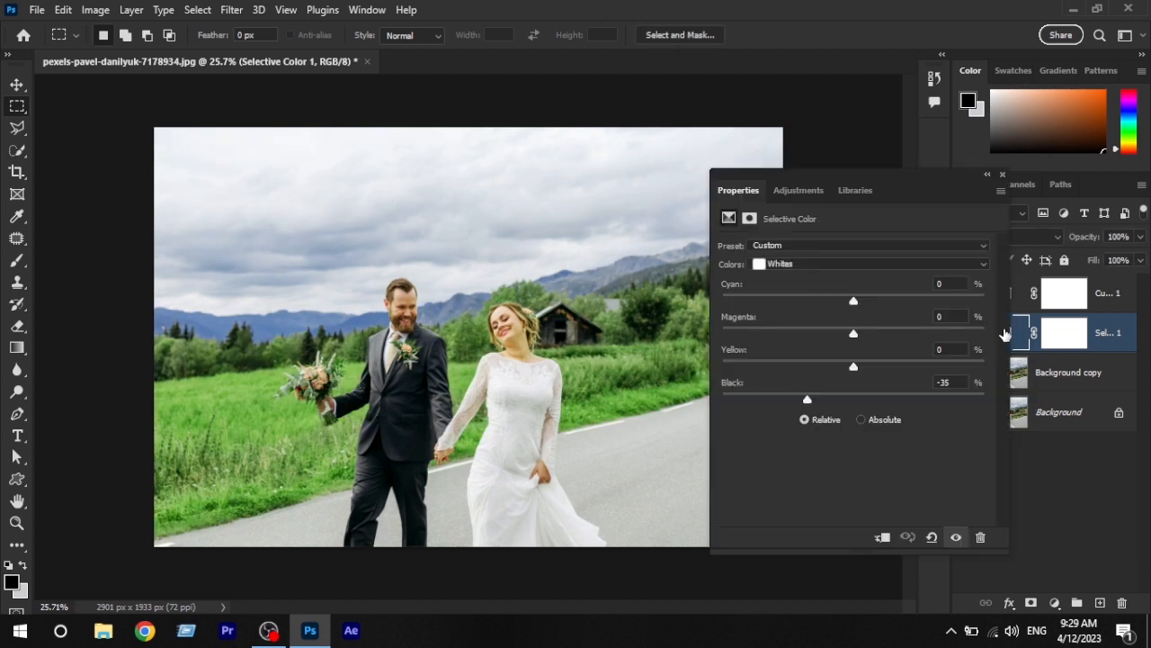
click(785, 262)
click(778, 378)
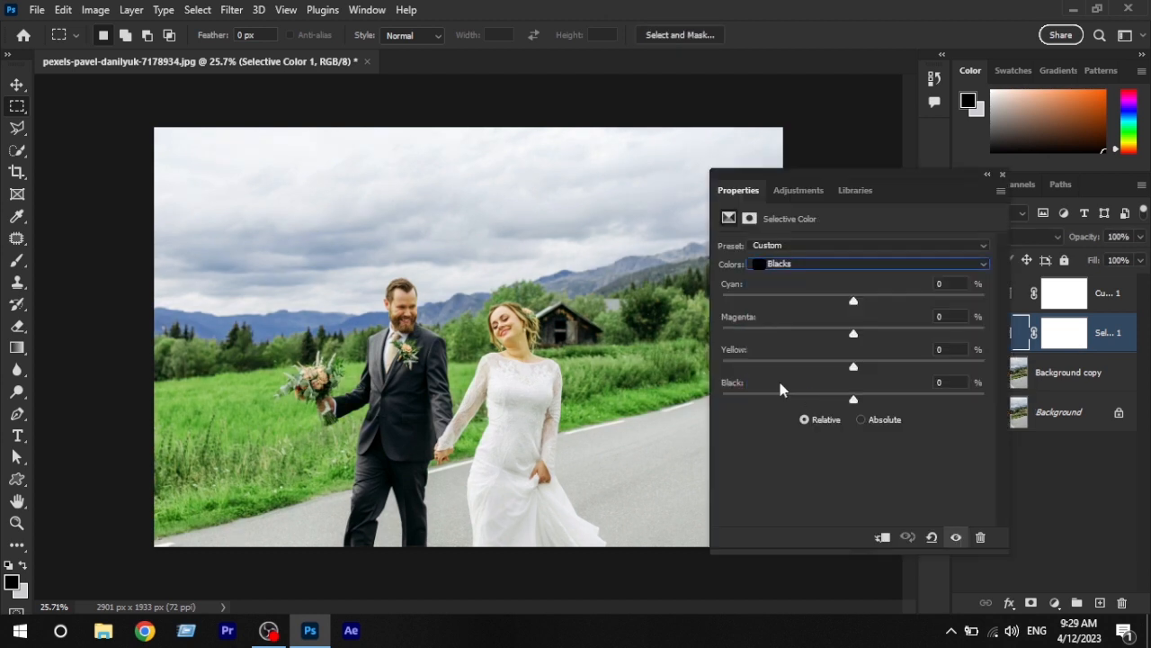
drag(857, 403, 859, 400)
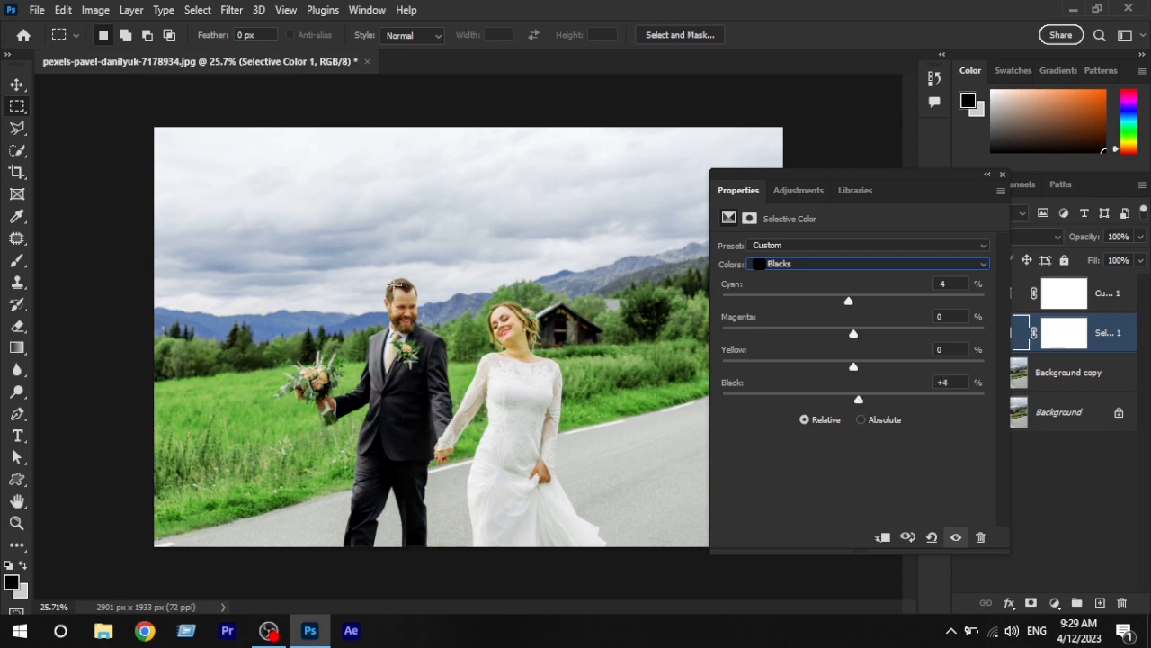
scroll(394, 285, up, 10)
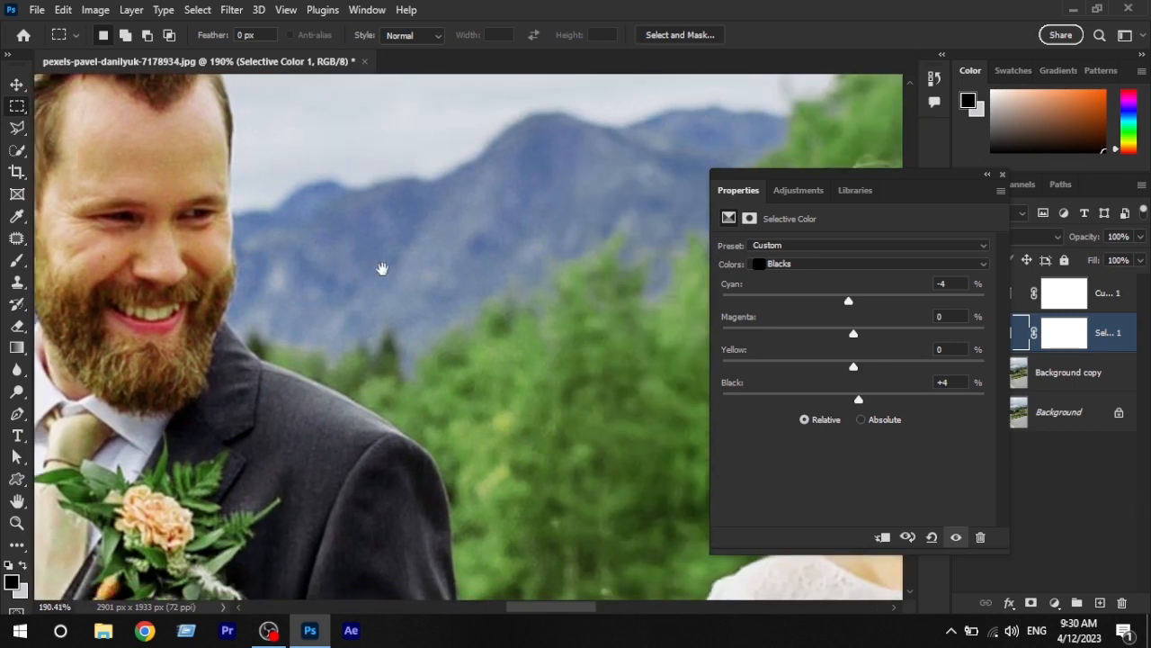
click(1003, 175)
scroll(450, 315, down, 10)
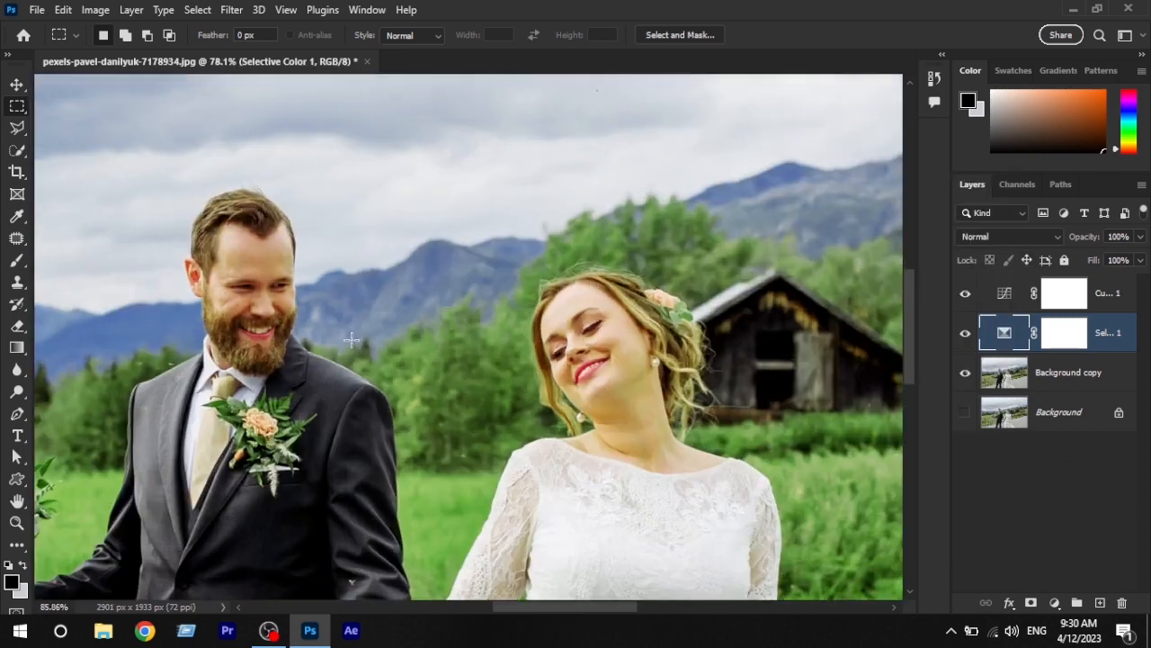
Examine the couple's faces up close and add a Hue/Saturation adjustment layer above the Selective Color layer
scroll(393, 342, up, 12)
scroll(420, 313, down, 5)
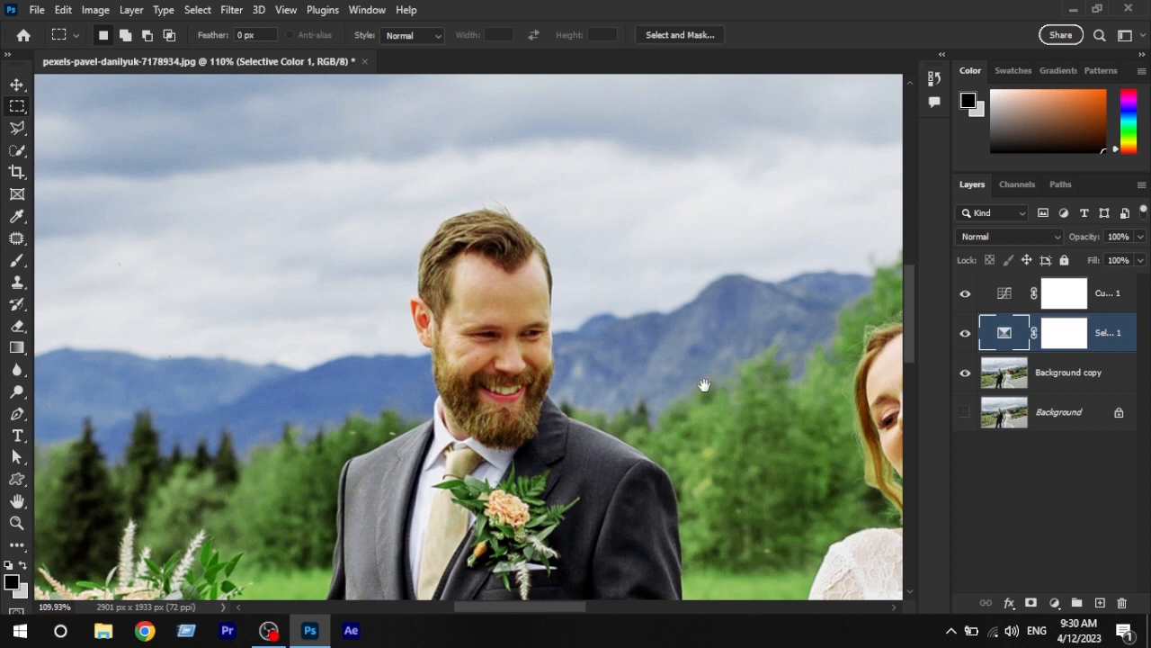
drag(617, 323, 332, 291)
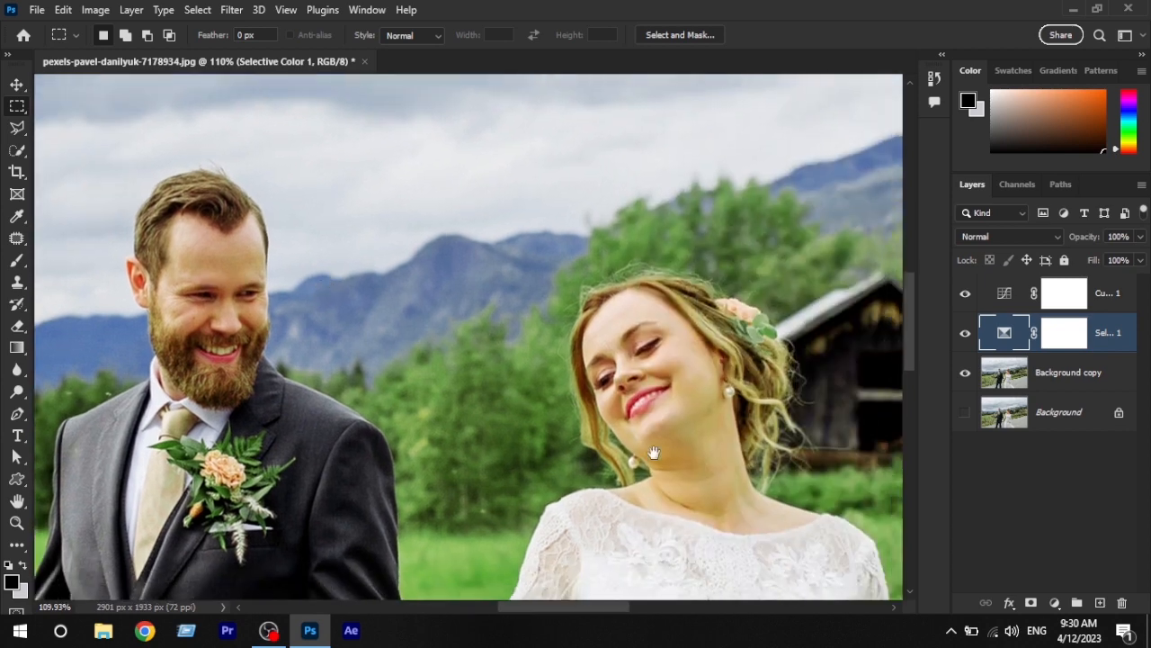
drag(633, 417, 622, 326)
key(ctrl+plus)
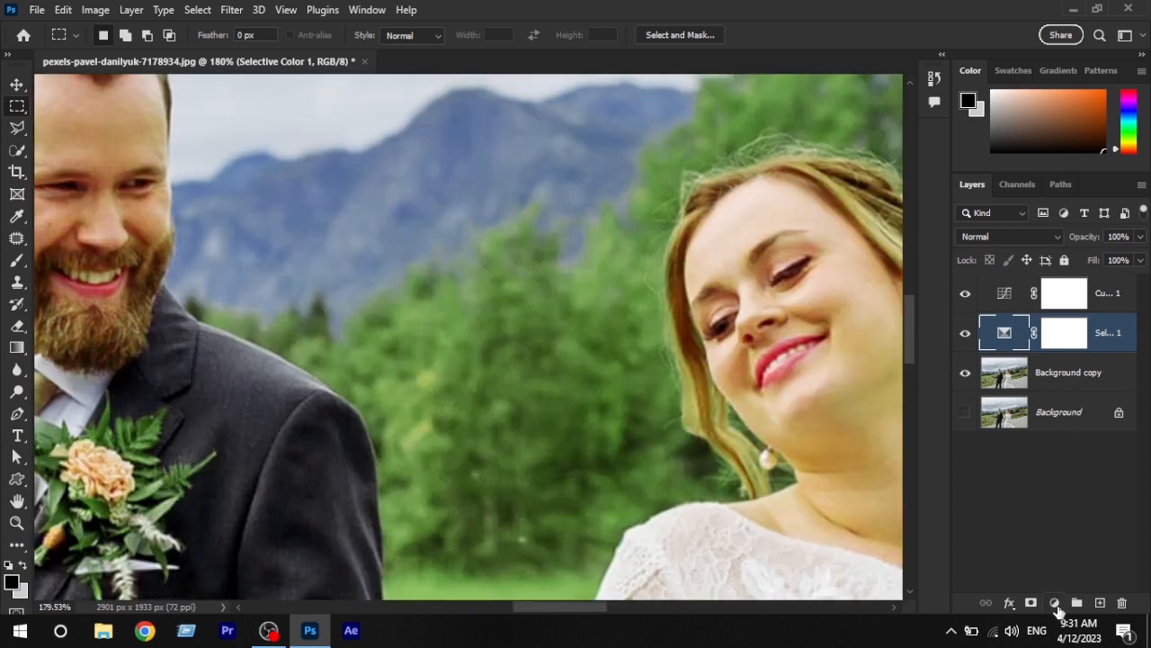
click(1055, 603)
click(1064, 443)
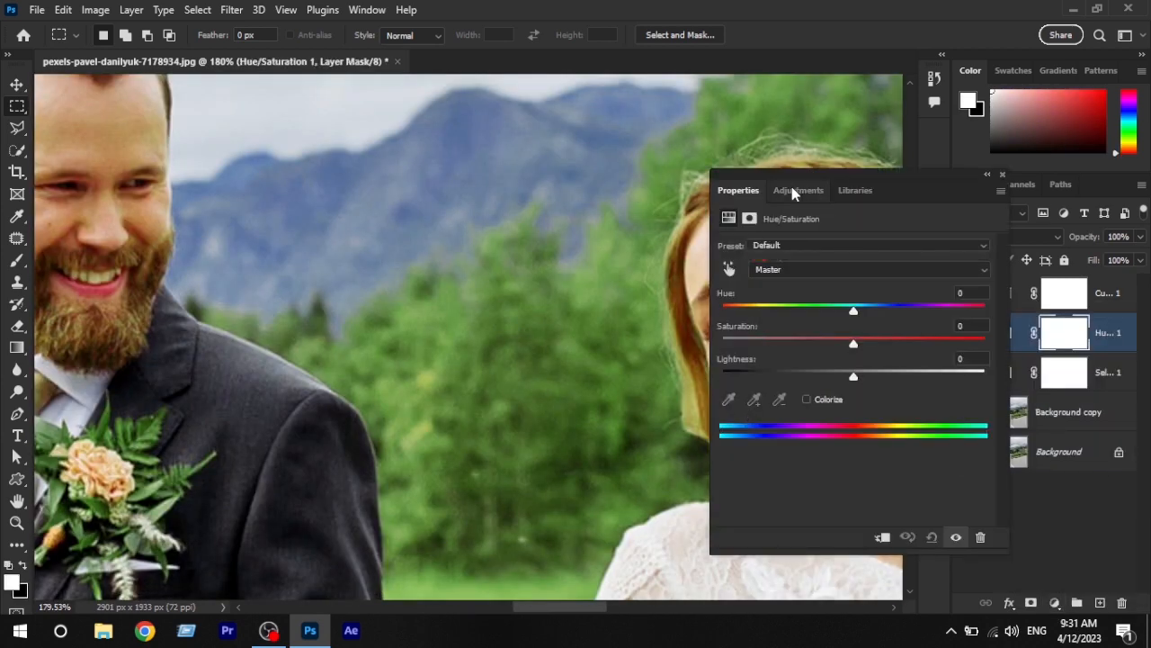
drag(451, 226, 659, 351)
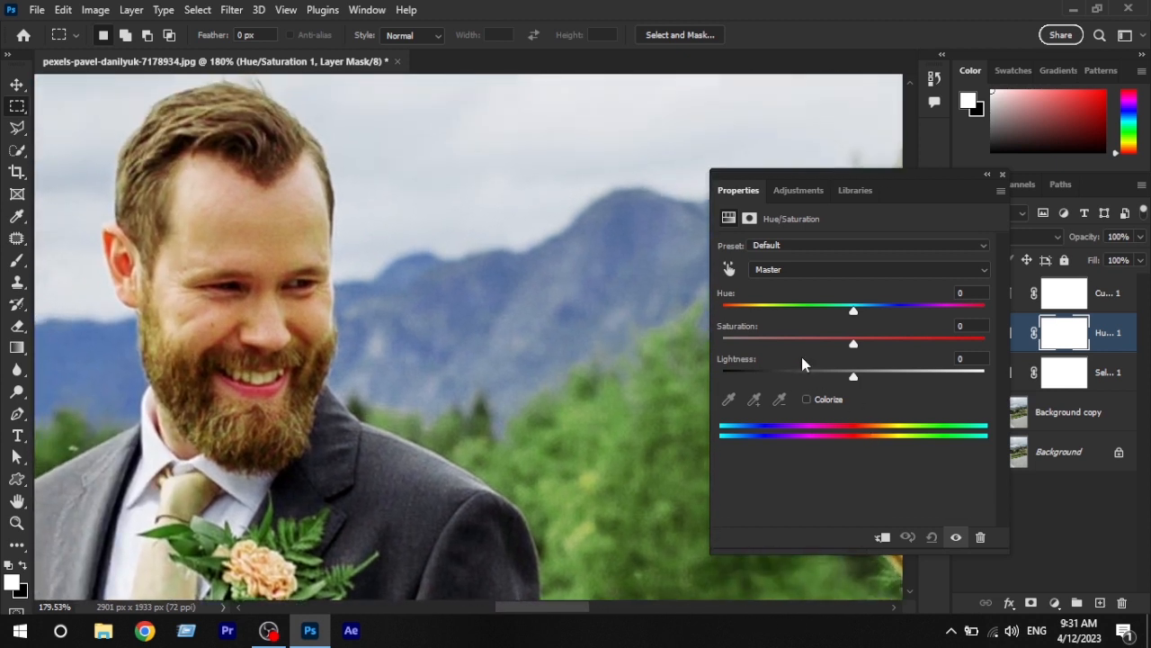
Set Hue to -5 and Saturation to +9 in the Hue/Saturation adjustment, checking the skin tones on both faces
drag(859, 351, 880, 351)
mouse_move(855, 314)
mouse_down()
mouse_move(837, 314)
mouse_move(848, 314)
mouse_up()
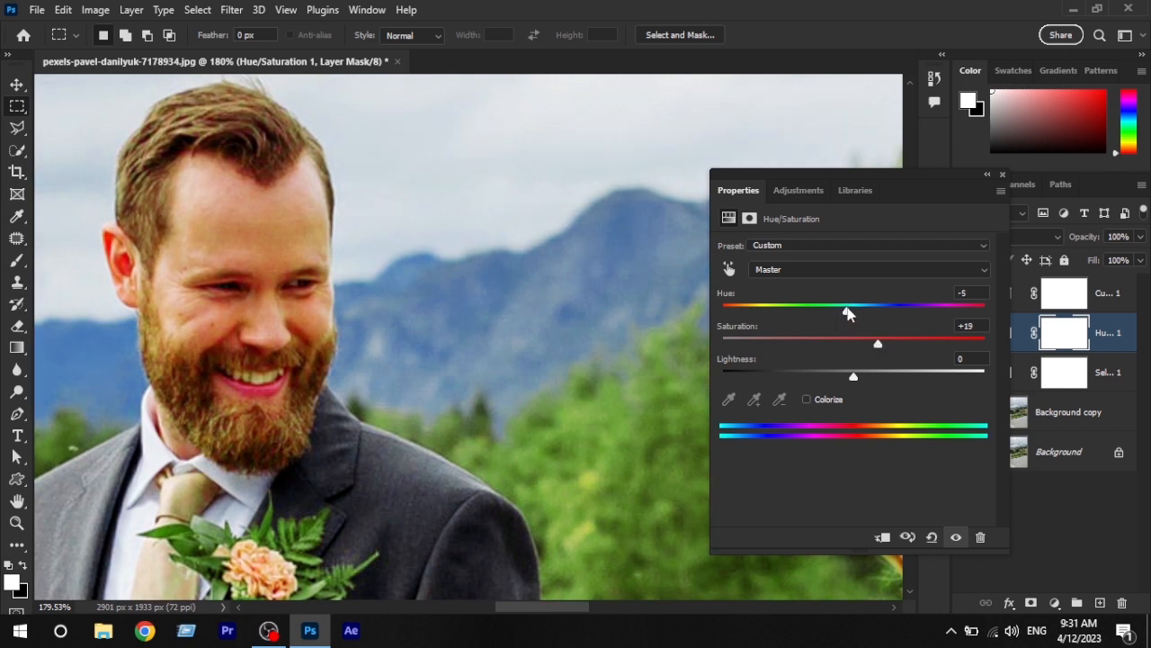
drag(875, 346, 866, 346)
drag(439, 295, 180, 275)
drag(435, 270, 407, 237)
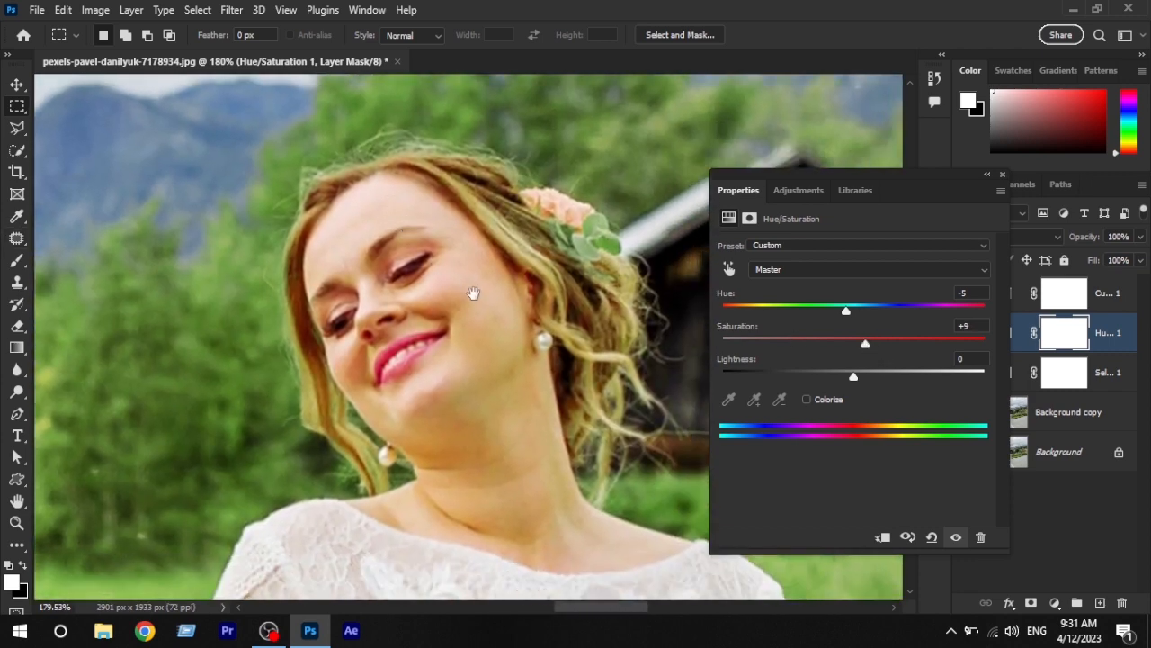
drag(473, 293, 463, 259)
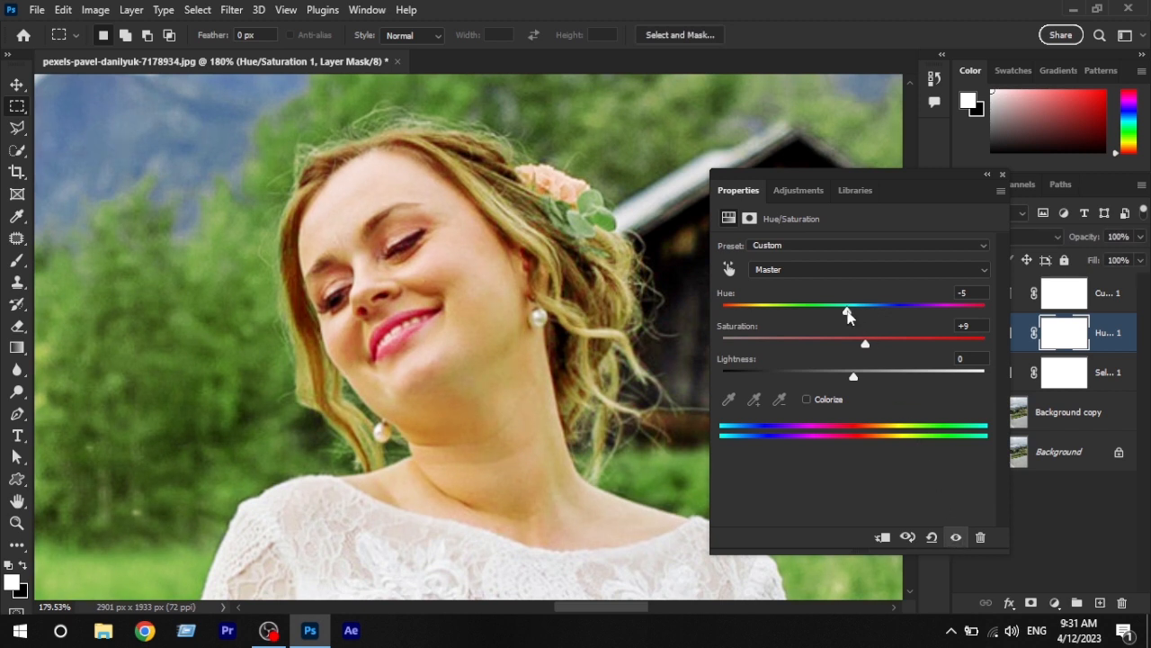
click(869, 344)
click(849, 312)
click(1002, 175)
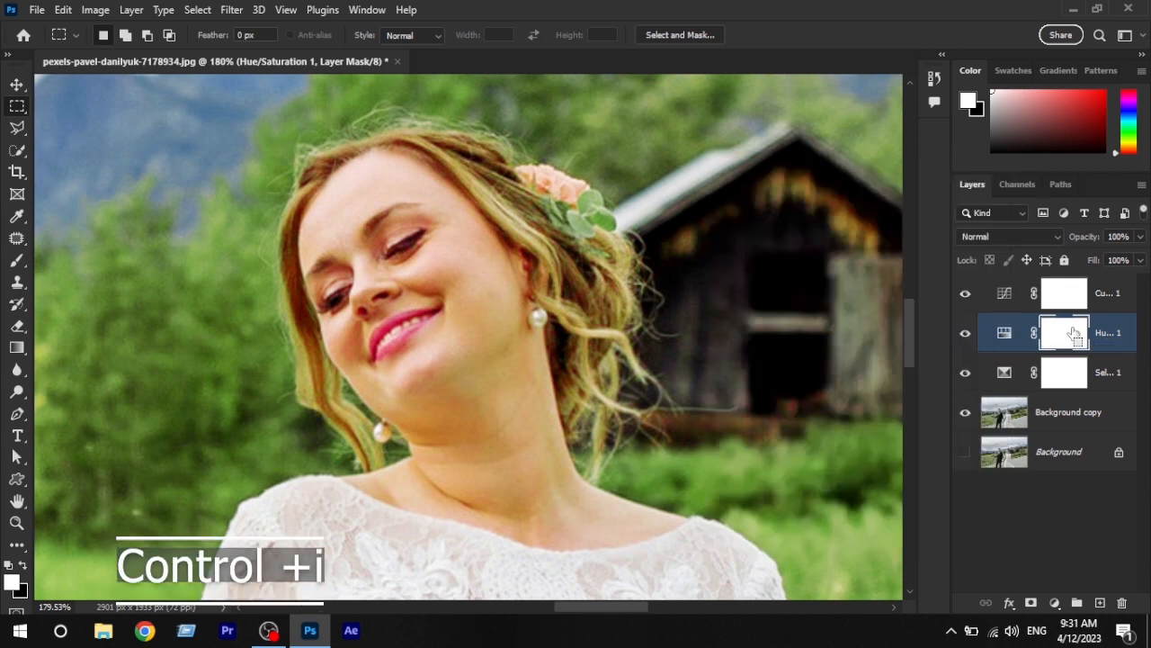
Invert the Hue/Saturation layer mask to black and ready the Brush tool with white as the foreground color
key(ctrl+i)
drag(219, 208, 312, 216)
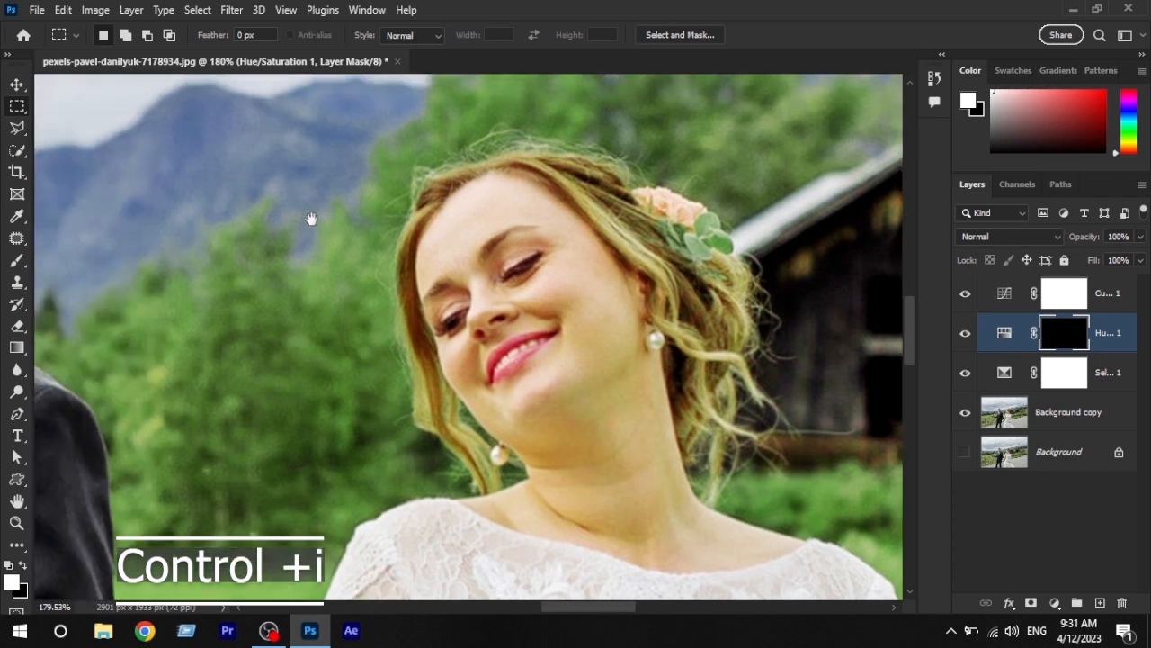
click(16, 262)
click(22, 567)
click(22, 567)
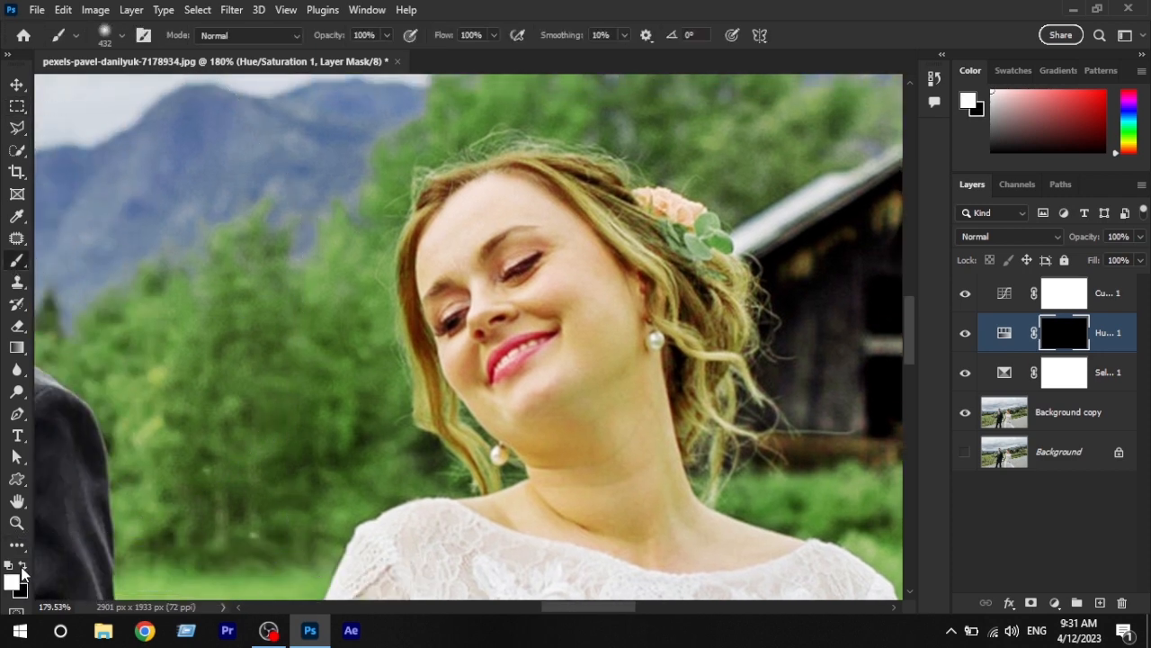
click(7, 55)
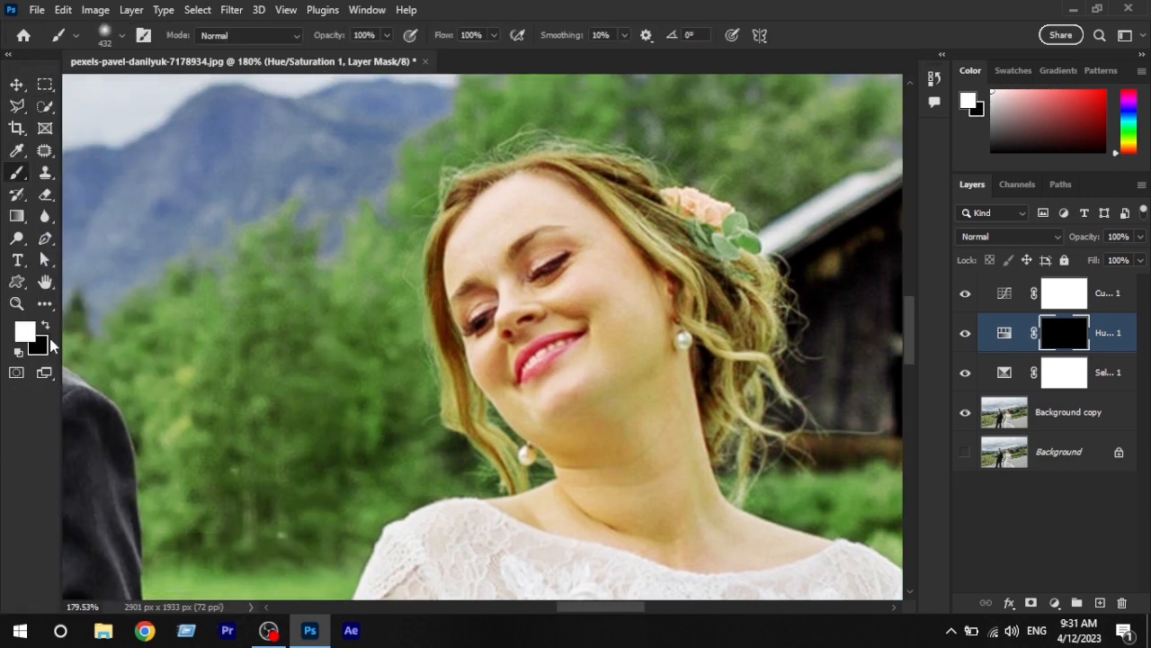
click(46, 326)
click(46, 326)
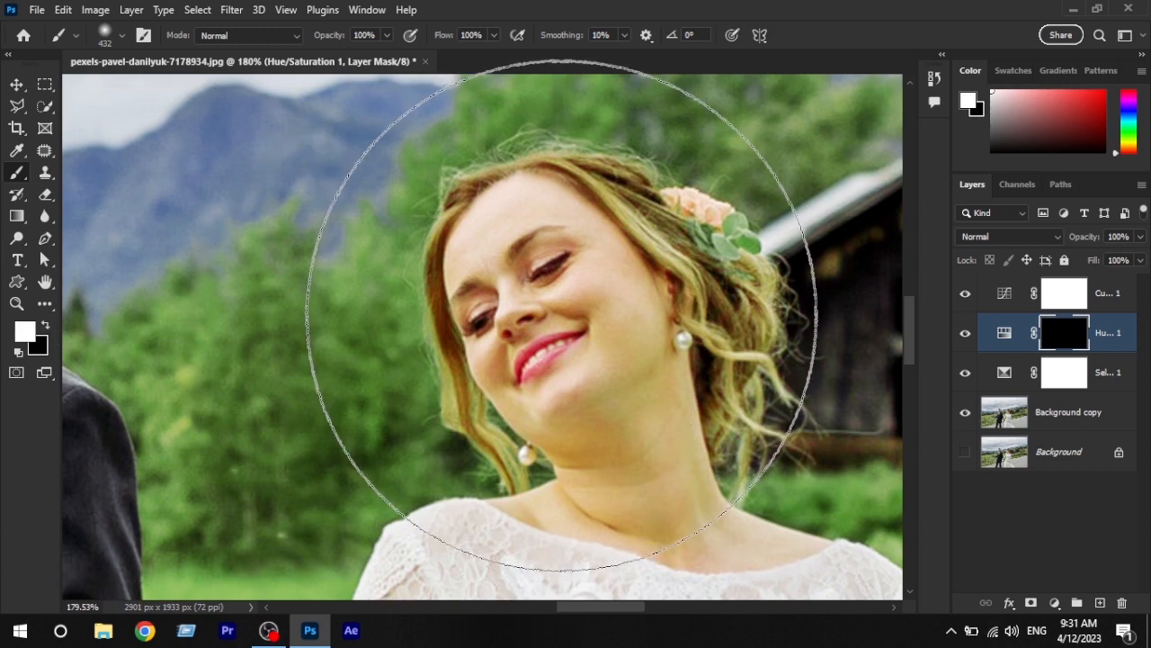
Reduce the brush size to 82 and paint white on the Hue/Saturation mask over the bride's and groom's facial skin
mouse_move(561, 315)
mouse_down()
mouse_move(532, 308)
mouse_move(273, 392)
mouse_up()
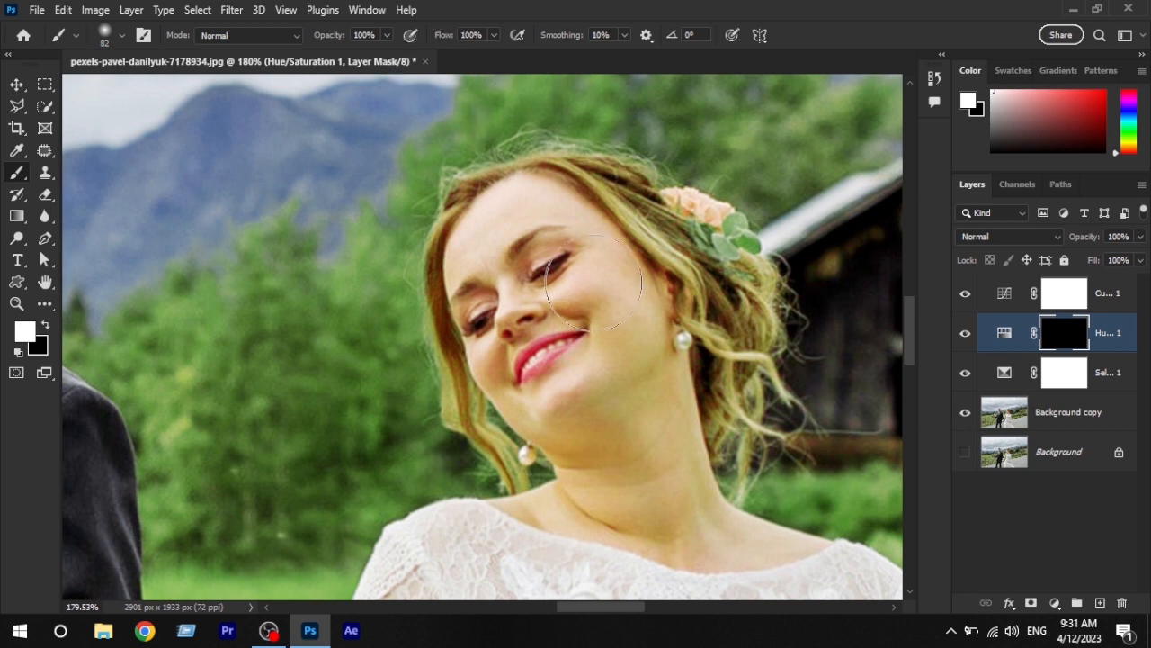
mouse_move(594, 283)
mouse_down()
mouse_move(571, 218)
mouse_move(511, 223)
mouse_move(464, 259)
mouse_move(634, 307)
mouse_move(590, 324)
mouse_move(609, 423)
mouse_move(627, 403)
mouse_move(710, 490)
mouse_move(504, 375)
mouse_move(644, 297)
mouse_up()
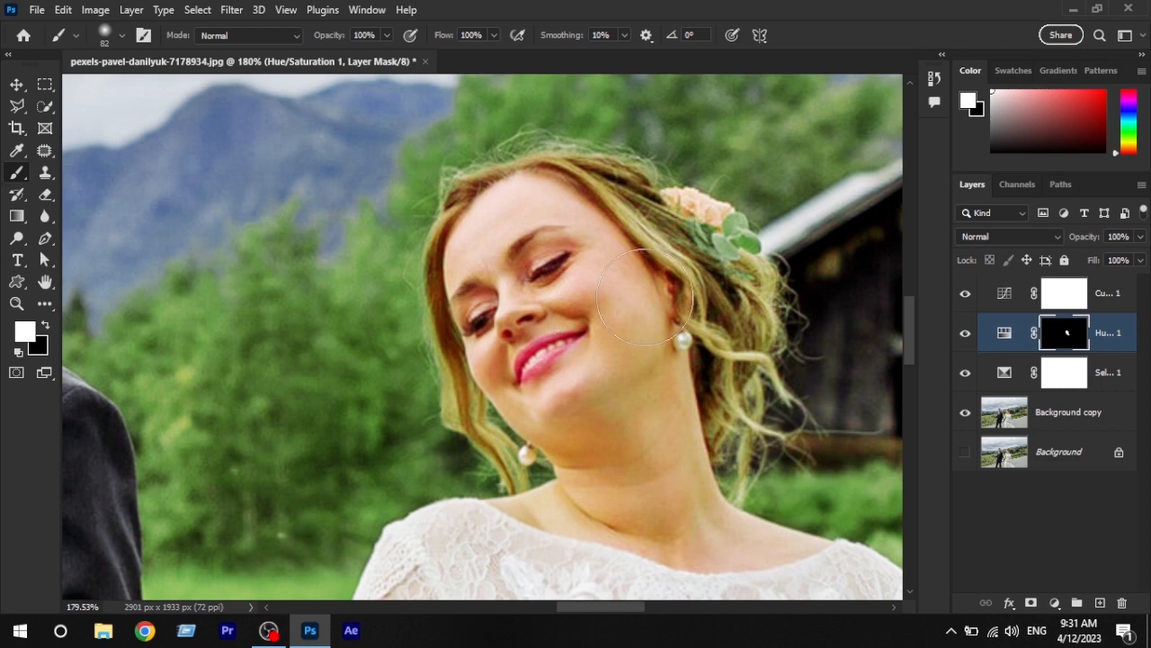
scroll(802, 372, left, 10)
scroll(450, 437, down, 1)
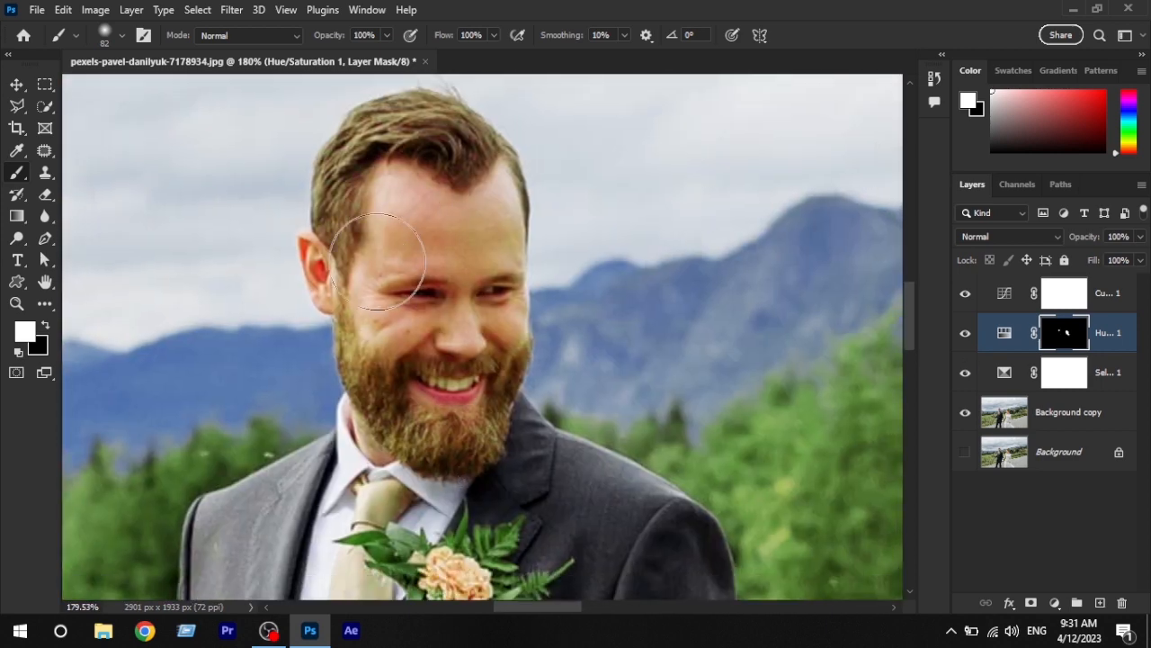
mouse_move(378, 261)
mouse_down()
mouse_move(430, 286)
mouse_move(348, 330)
mouse_move(502, 279)
mouse_move(503, 359)
mouse_move(409, 311)
mouse_up()
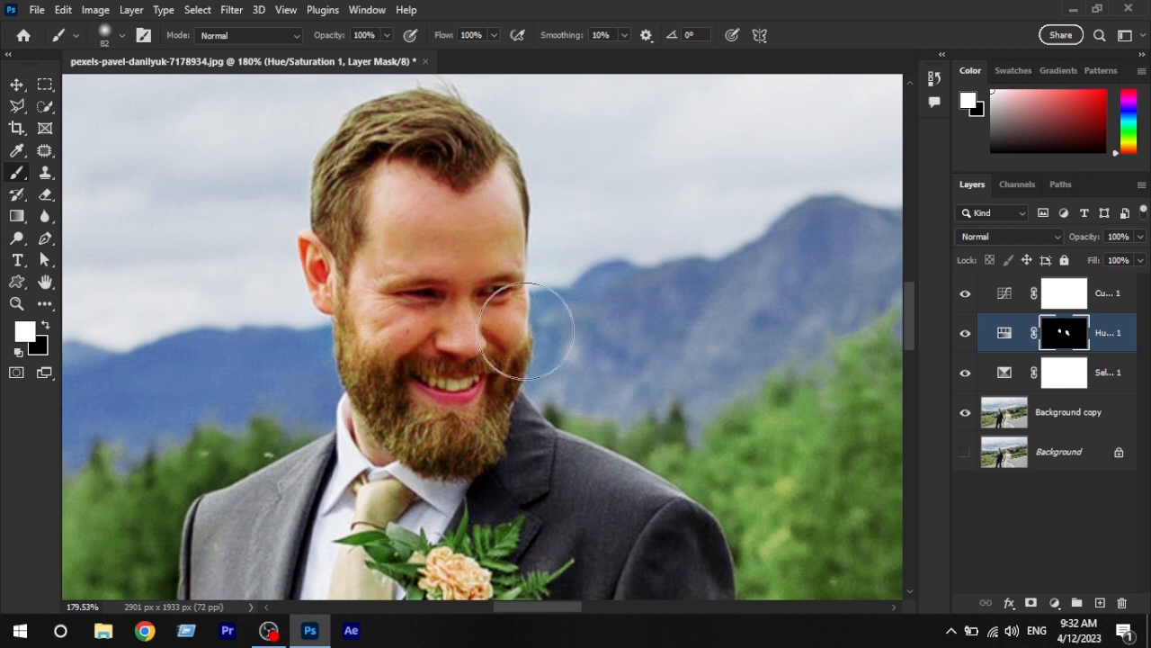
mouse_move(527, 331)
mouse_down()
mouse_move(437, 260)
mouse_move(478, 276)
mouse_move(509, 322)
mouse_up()
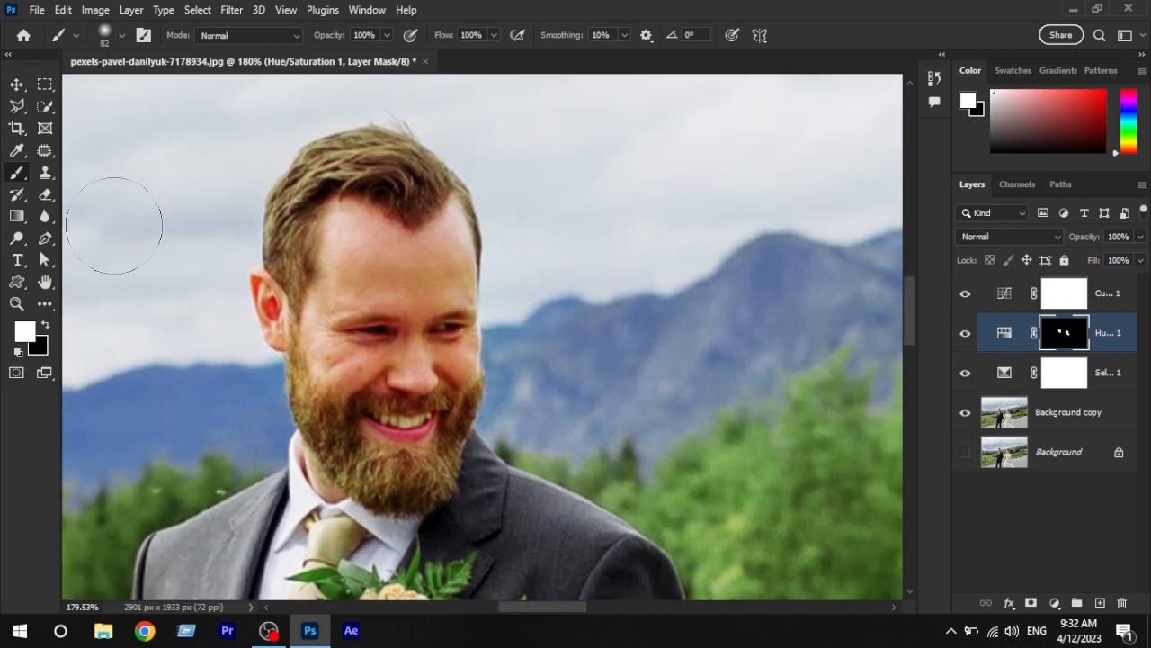
Switch the brush's foreground color to black and lower its flow to 49%
click(46, 325)
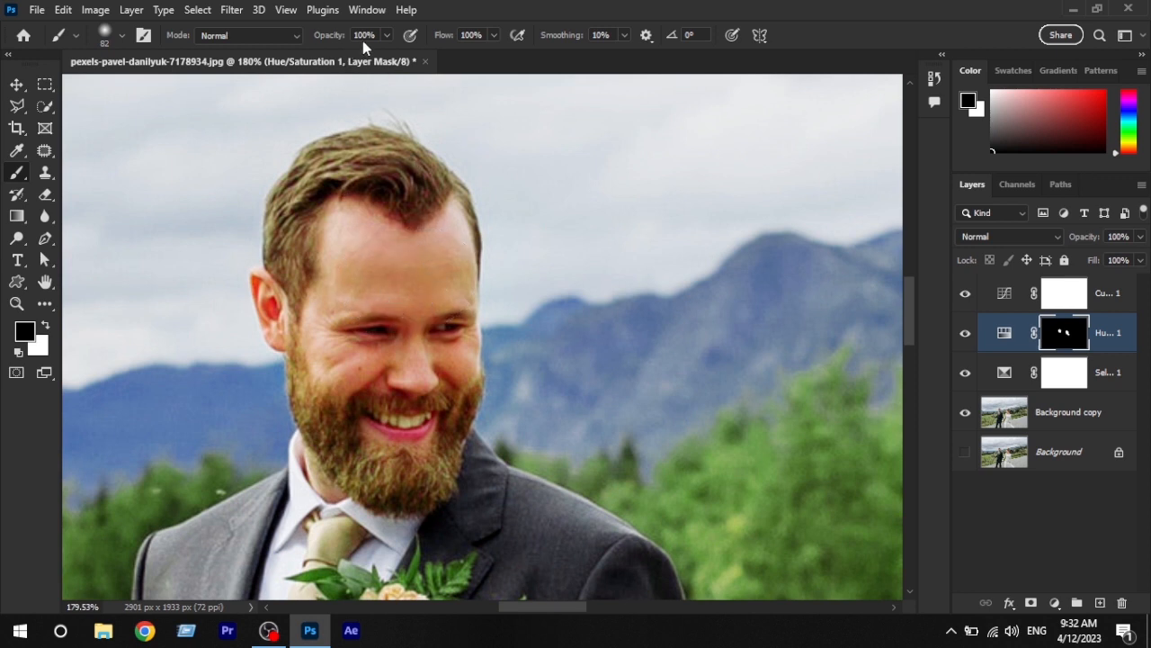
click(493, 35)
mouse_move(494, 55)
mouse_down()
mouse_move(443, 67)
mouse_move(456, 57)
mouse_up()
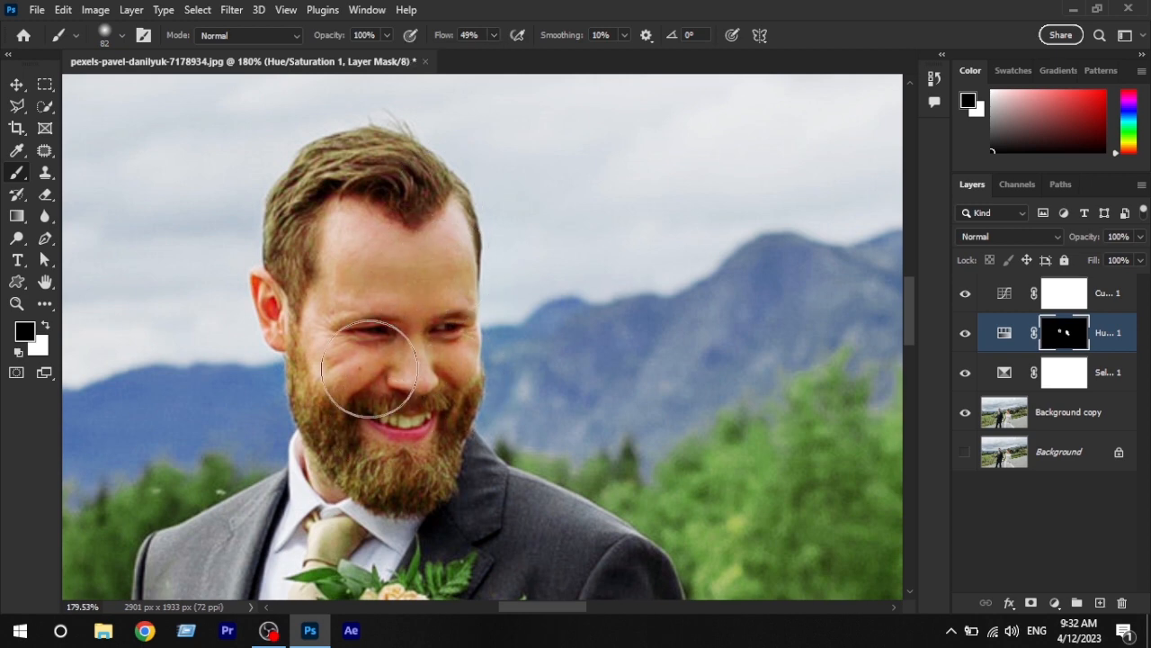
Group the Curves, Hue/Saturation, Selective Color and Background copy layers together
scroll(369, 369, down, 10)
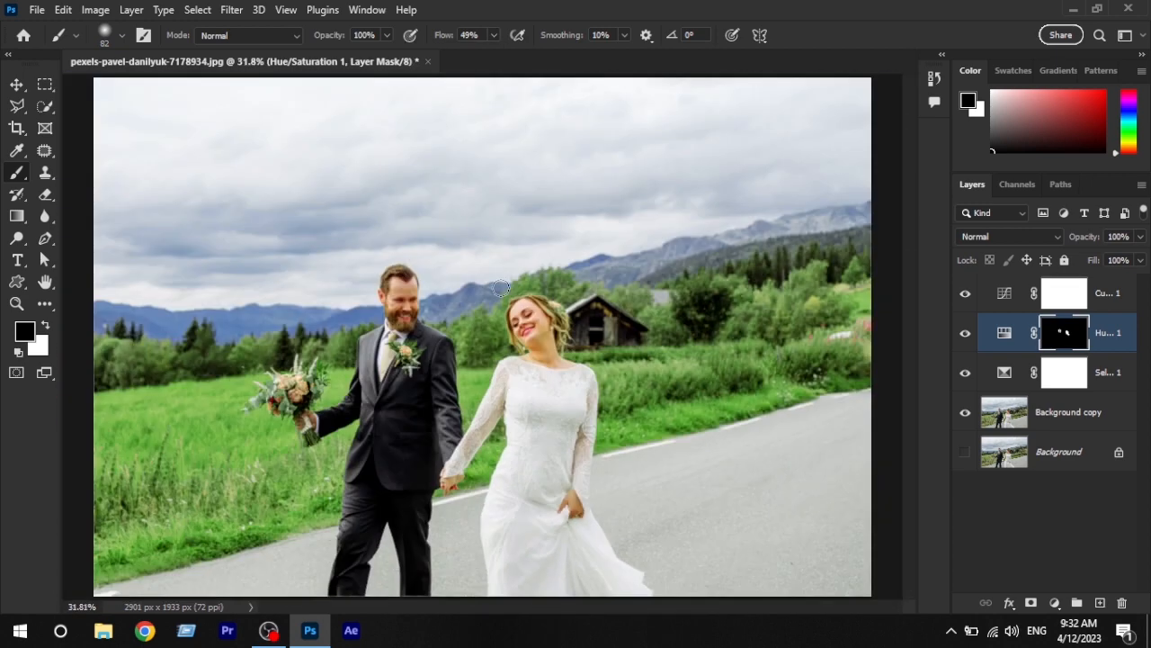
scroll(504, 297, down, 3)
scroll(923, 420, up, 2)
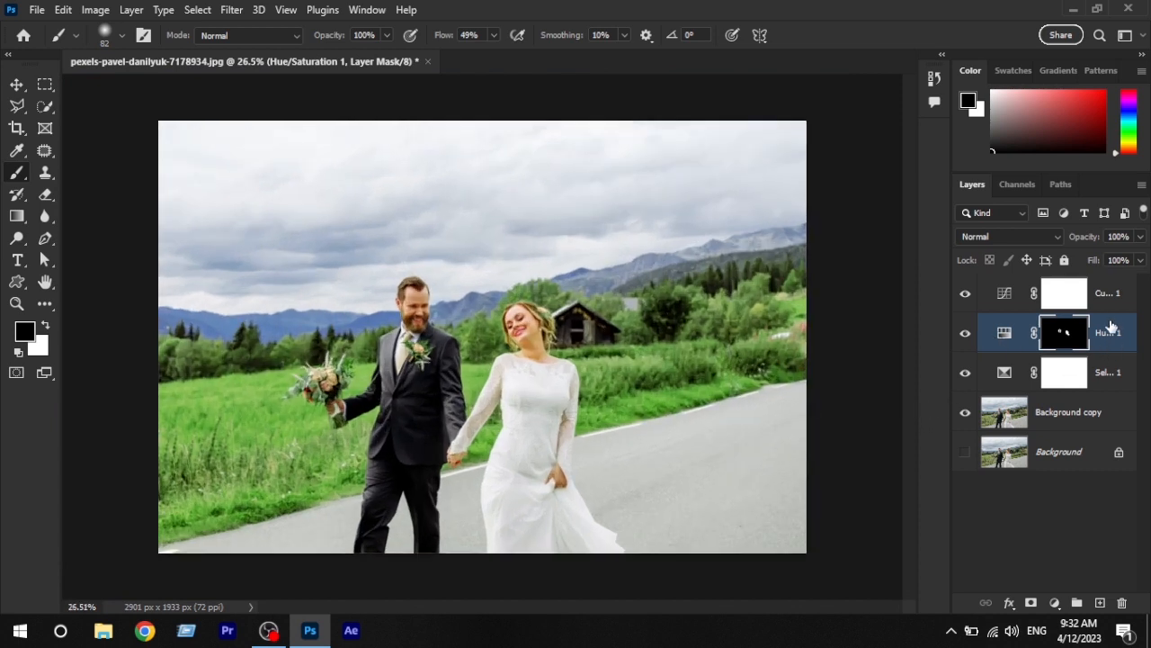
click(1113, 310)
shift+click(1082, 412)
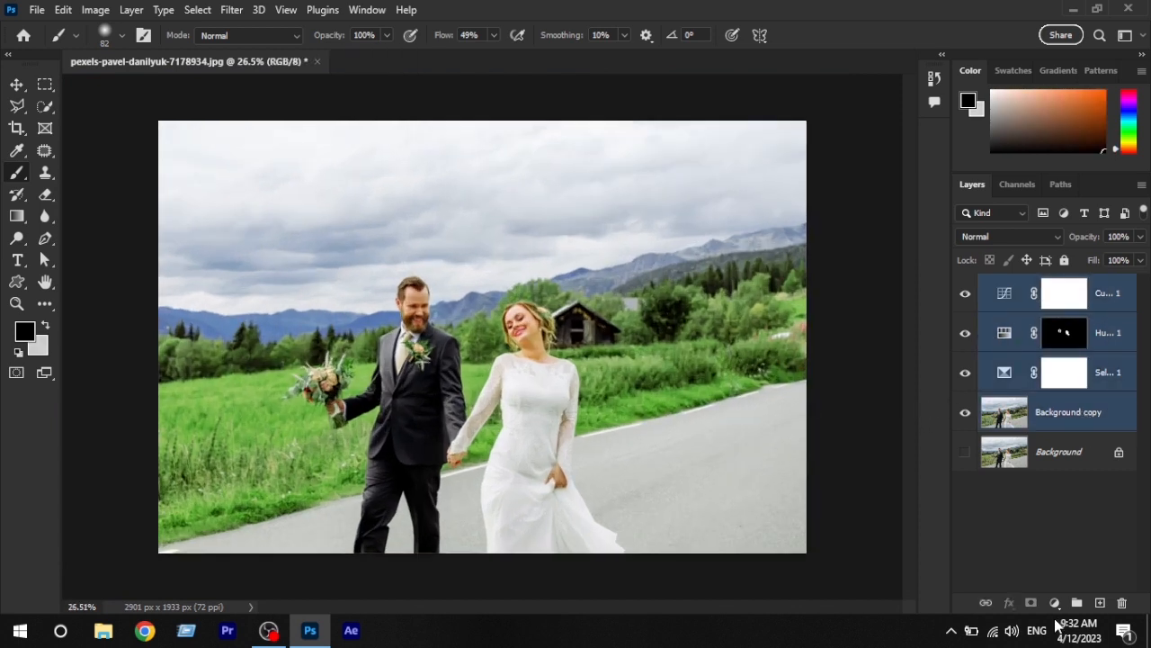
click(1077, 603)
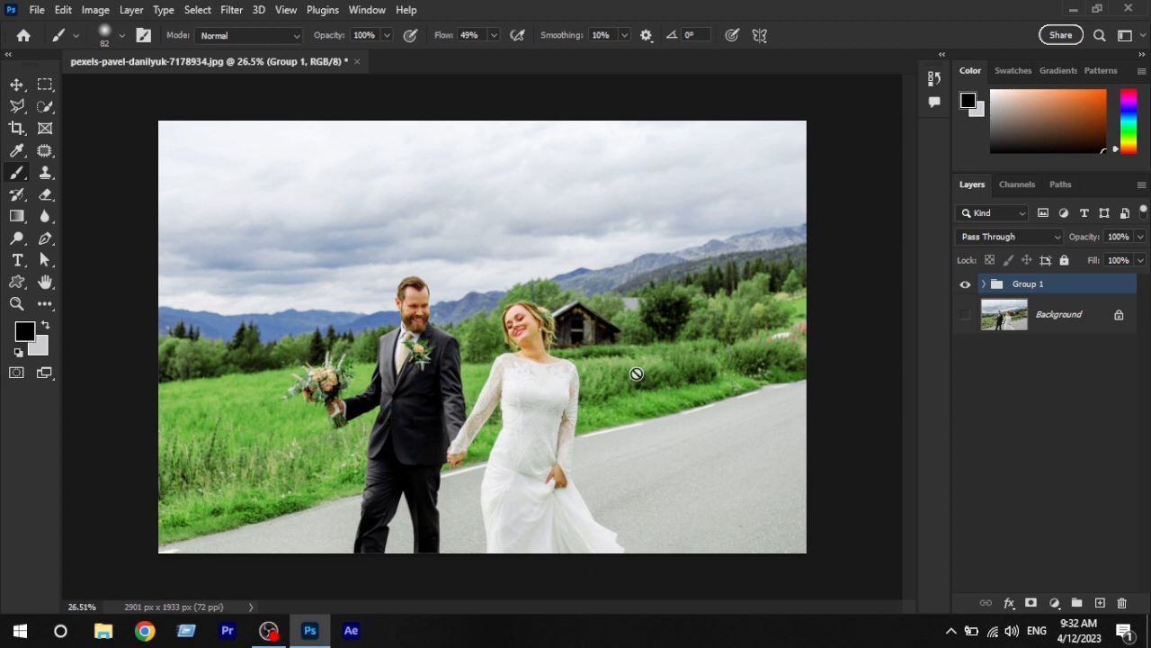
Show the original Background layer and compare the photo with and without the graded layer group
click(965, 314)
click(965, 284)
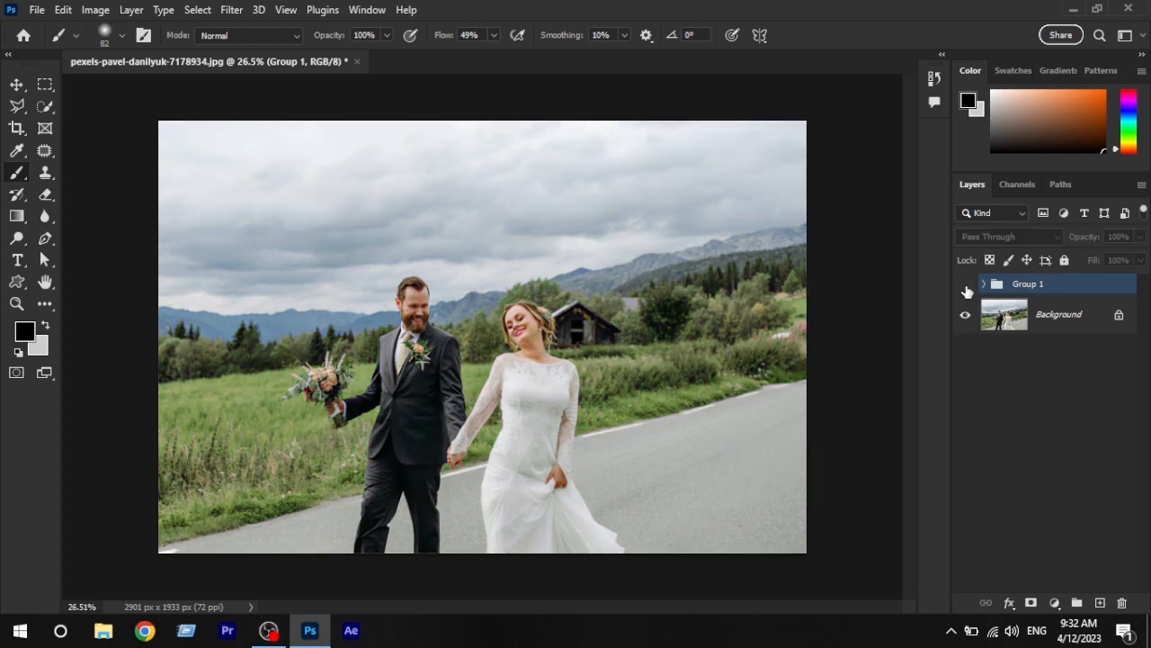
click(965, 284)
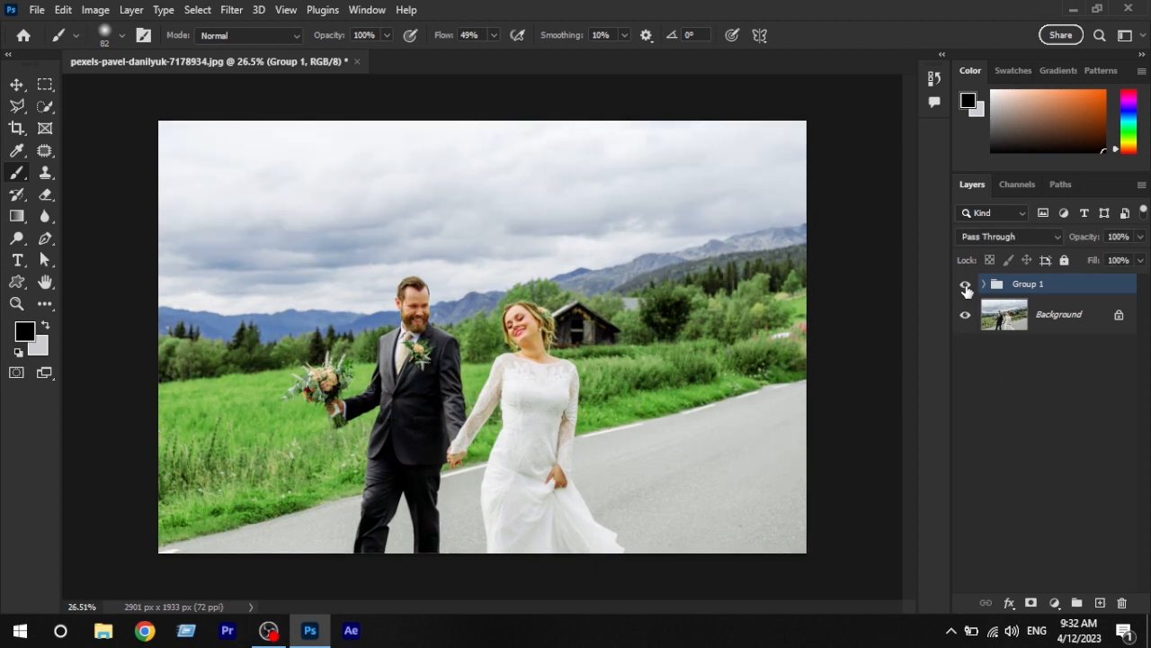
click(965, 284)
click(965, 284)
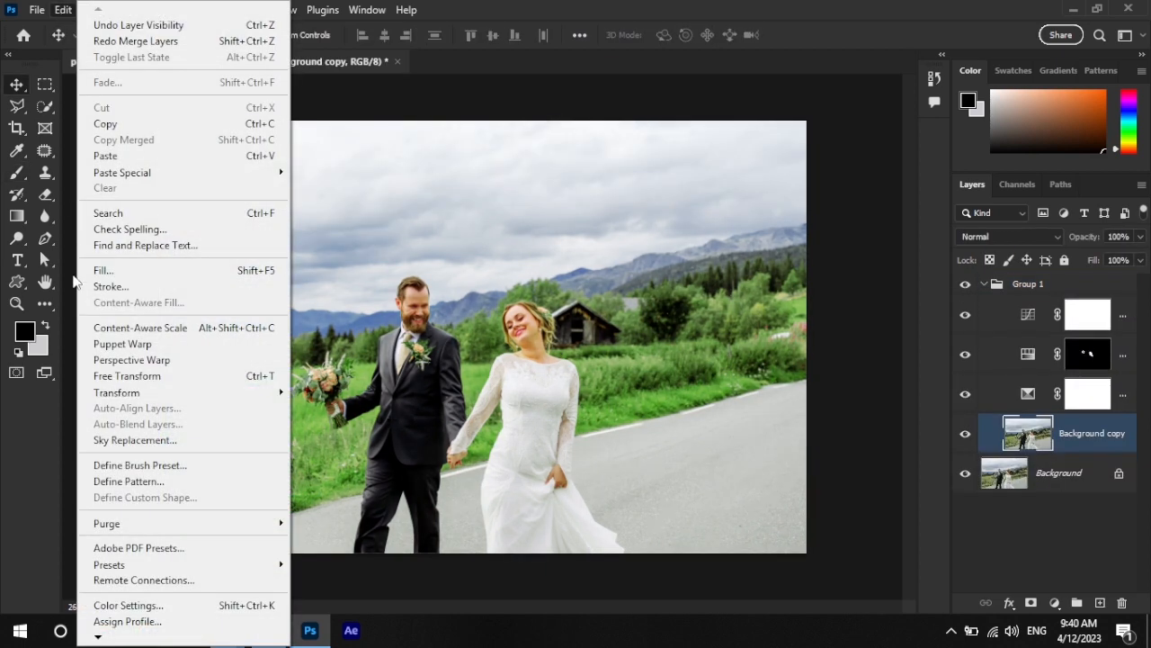
Replace the sky on the Background copy layer with a cloudy preset from Blue Skies, output to new layers, and check the whole photo
click(188, 441)
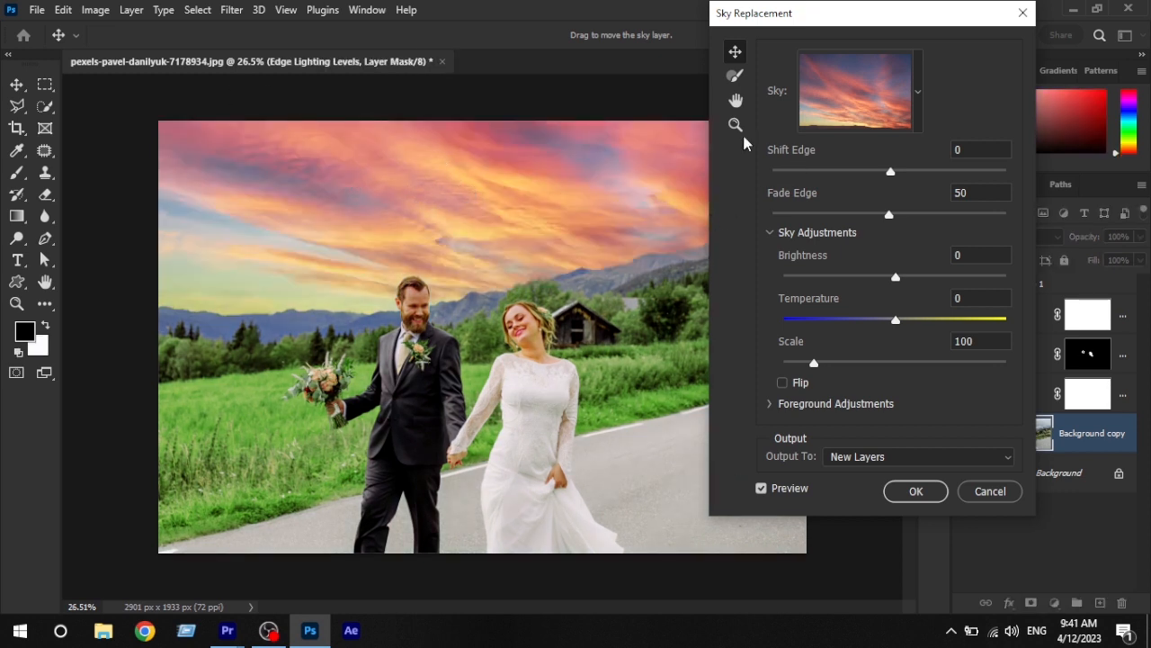
click(917, 91)
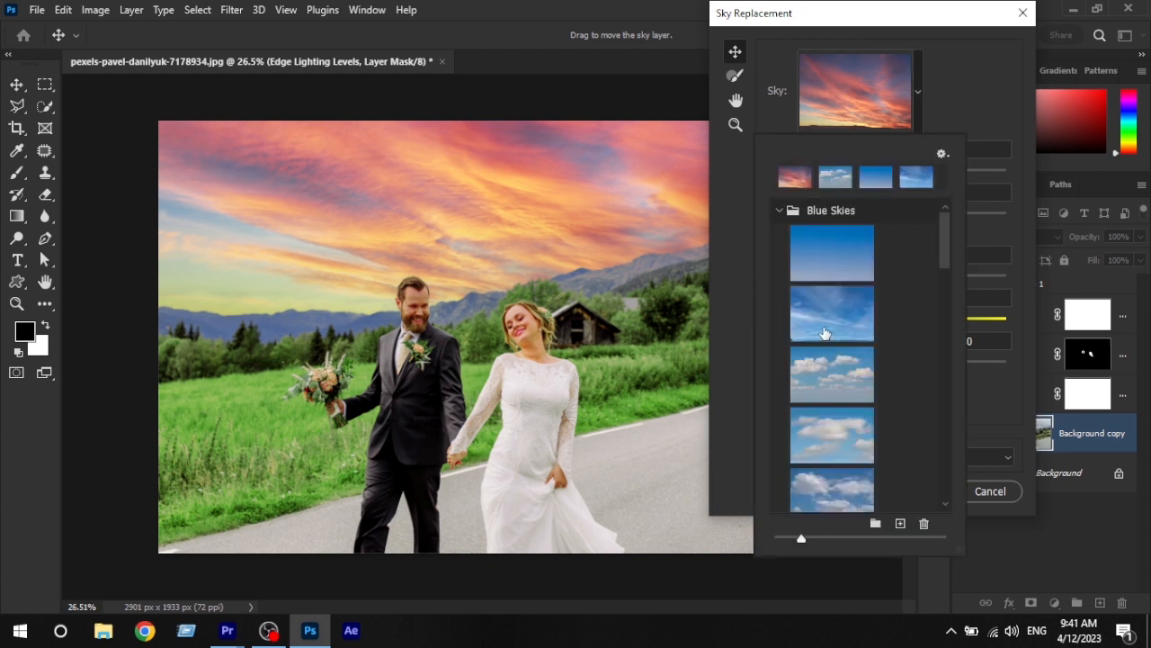
drag(942, 255, 943, 276)
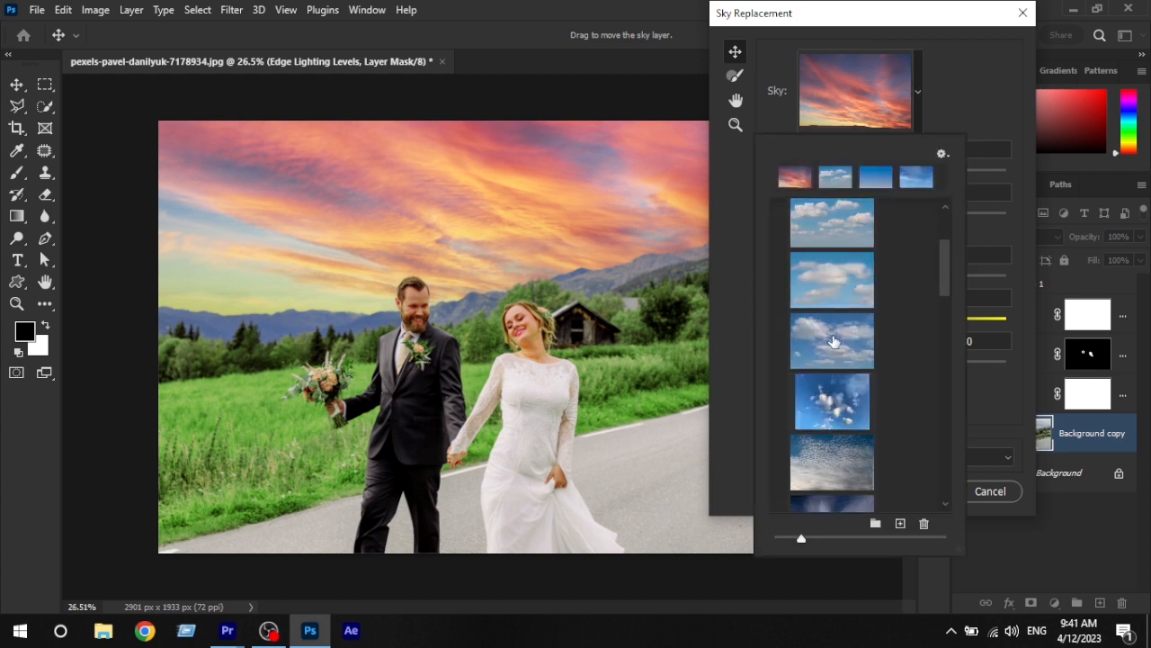
click(834, 341)
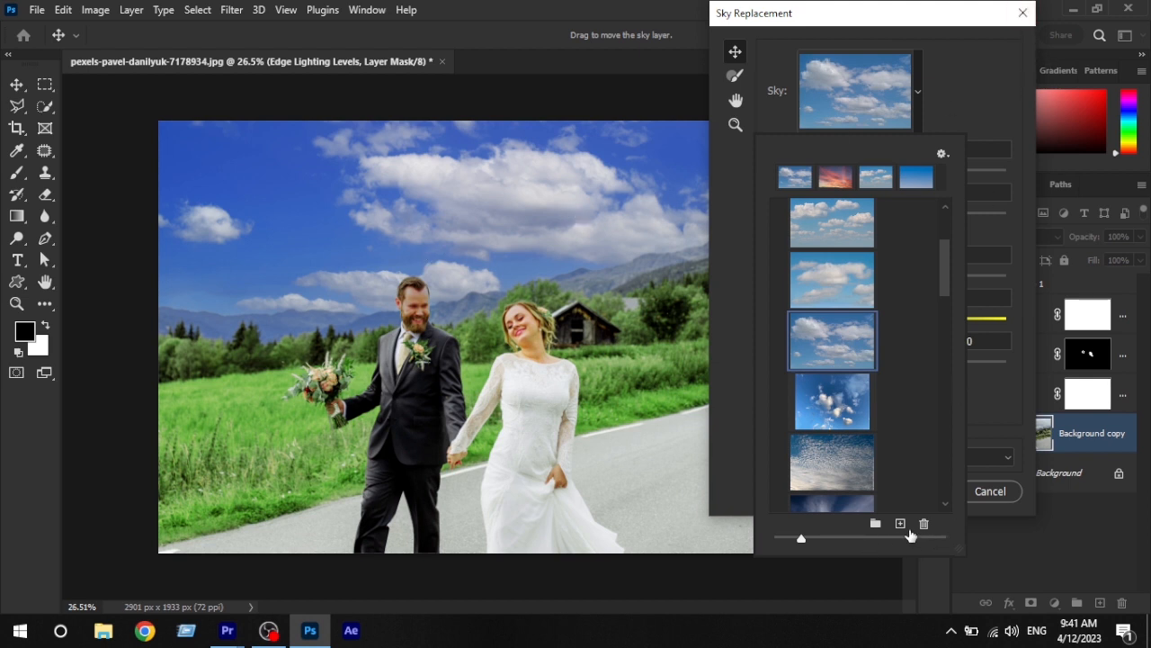
drag(965, 24, 869, 27)
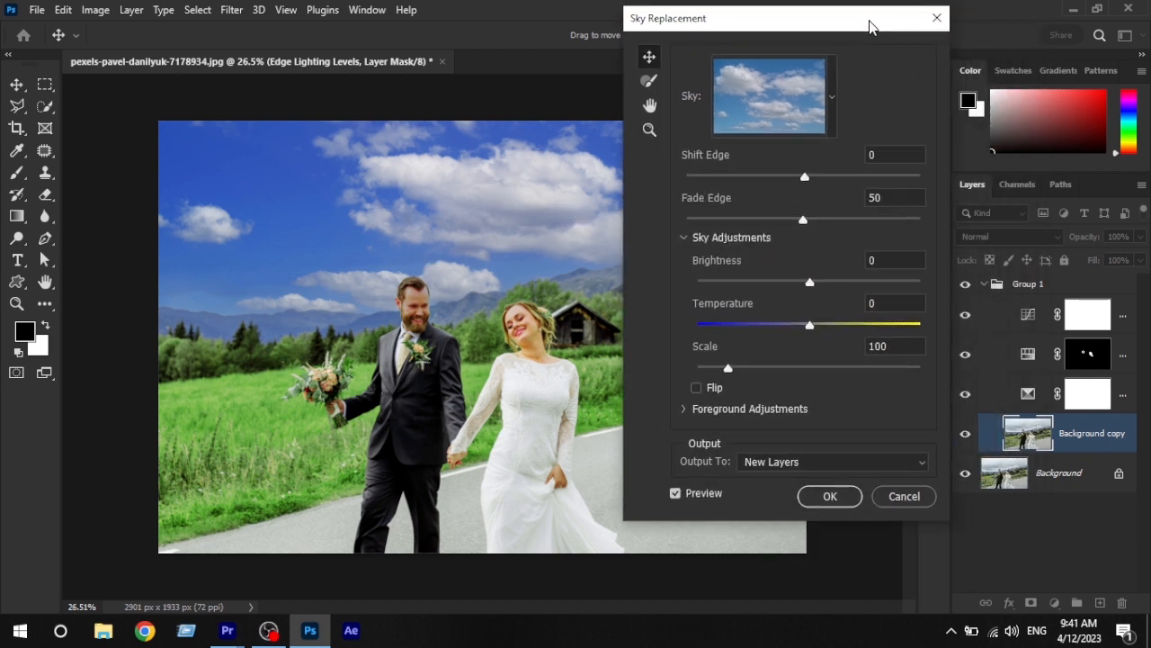
click(823, 496)
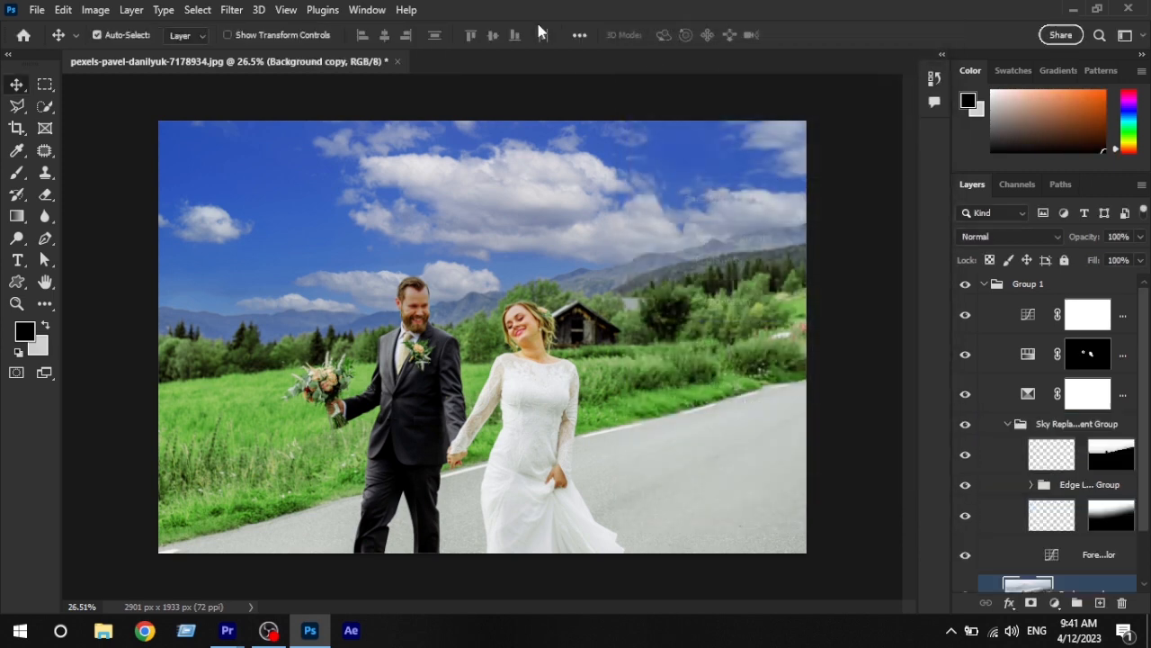
scroll(578, 348, down, 3)
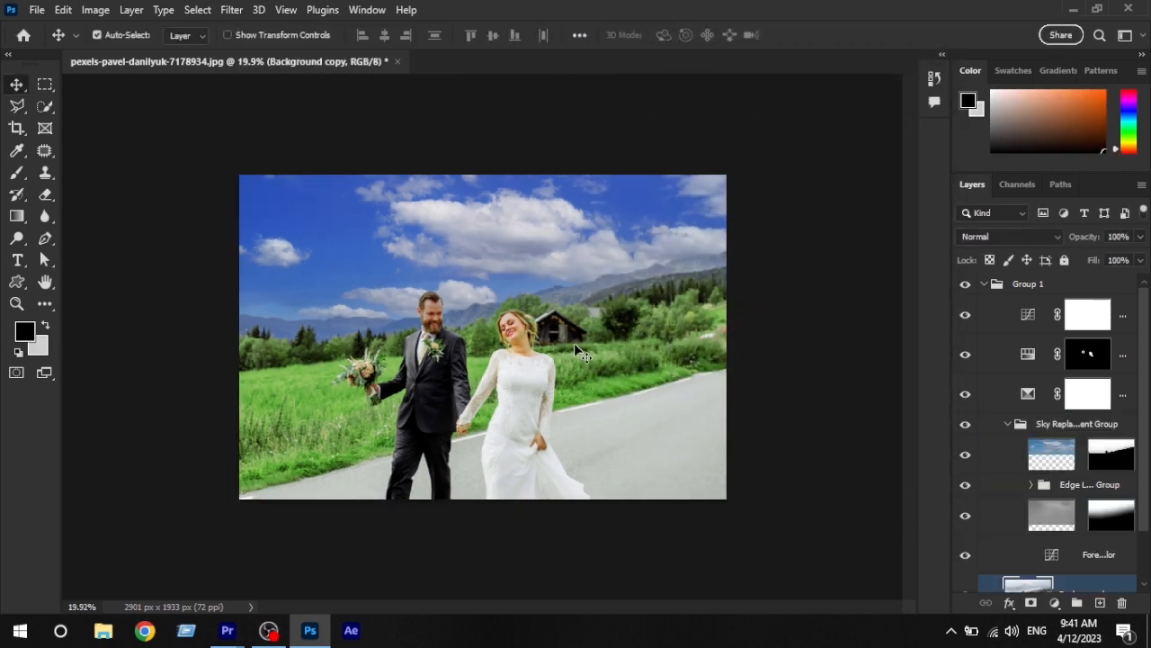
scroll(579, 348, up, 3)
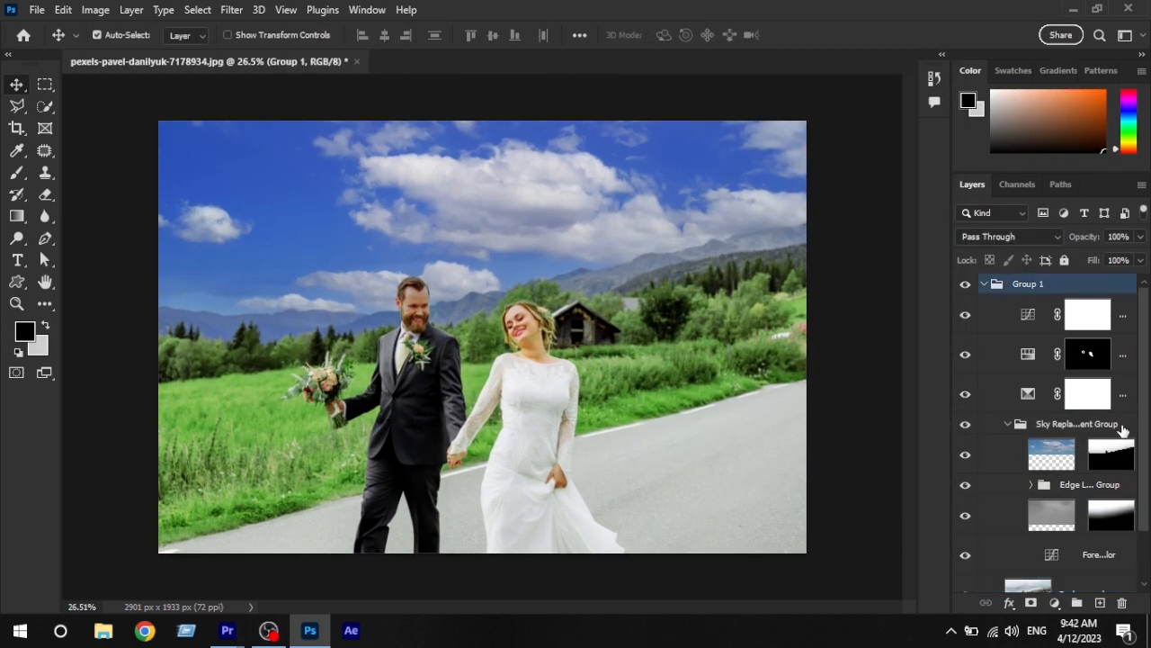
Add a Levels adjustment above the replaced sky layer with midtones 1.28 and shadows 13, clipped to that layer
click(1057, 459)
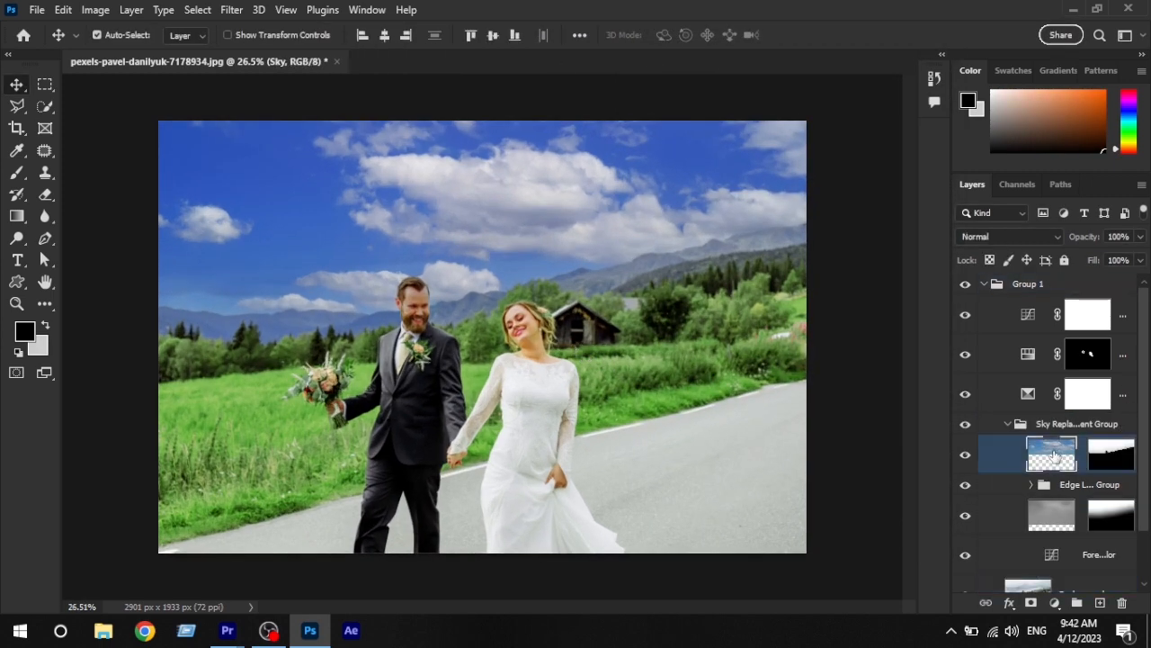
click(1060, 605)
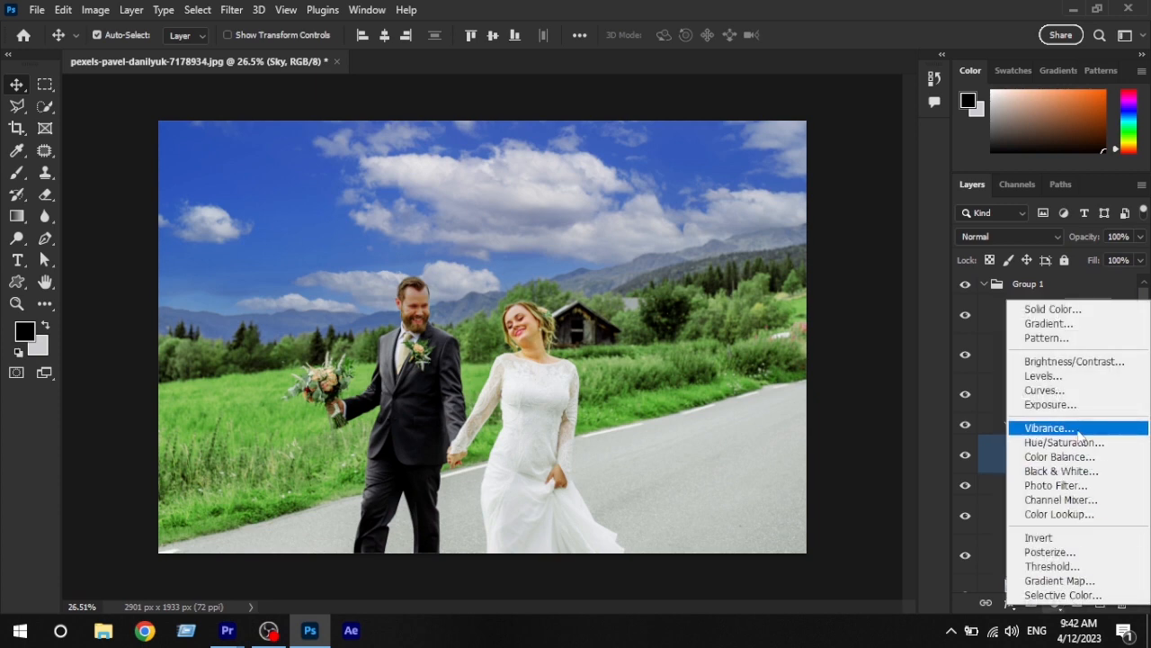
click(1062, 378)
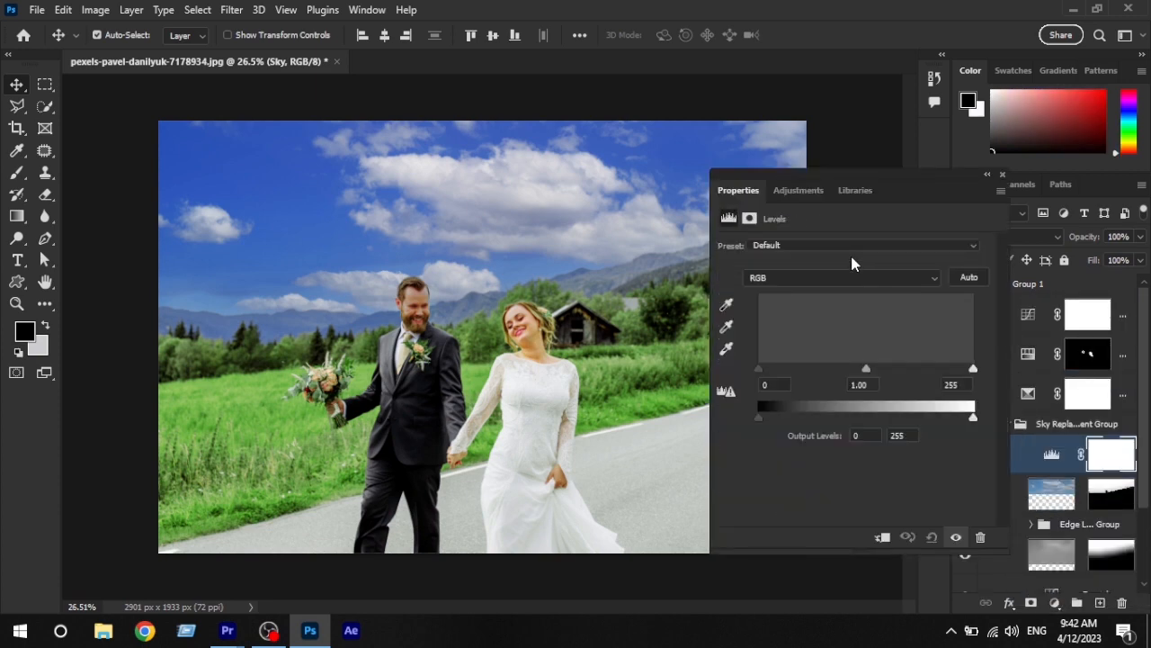
drag(866, 370, 849, 371)
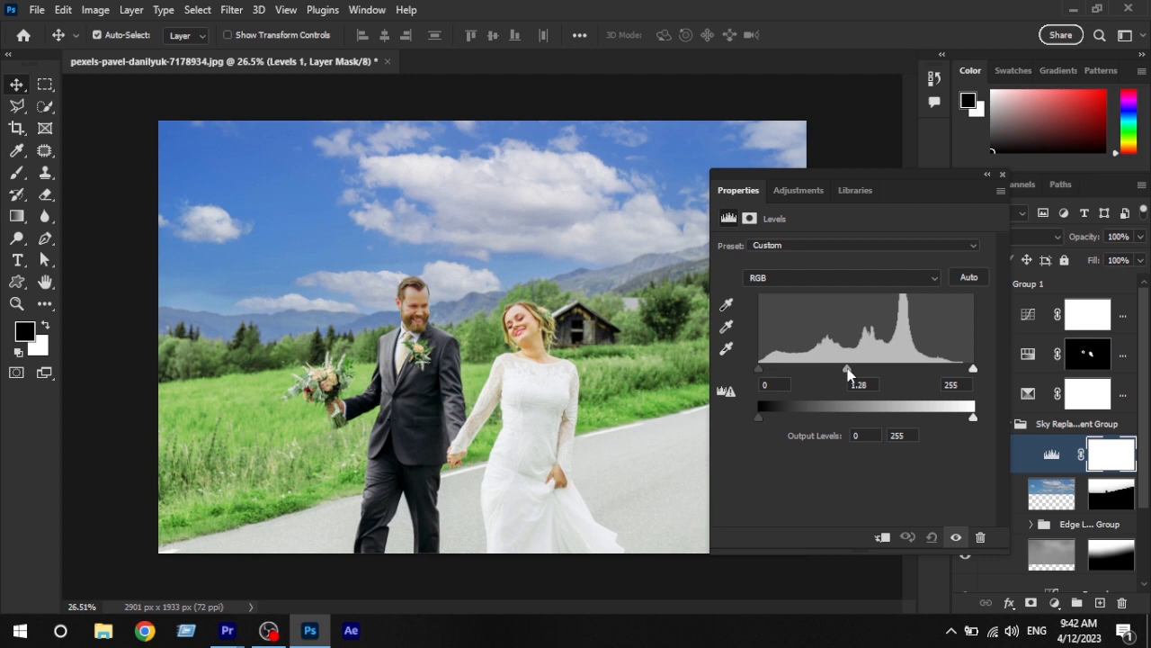
drag(760, 378, 770, 379)
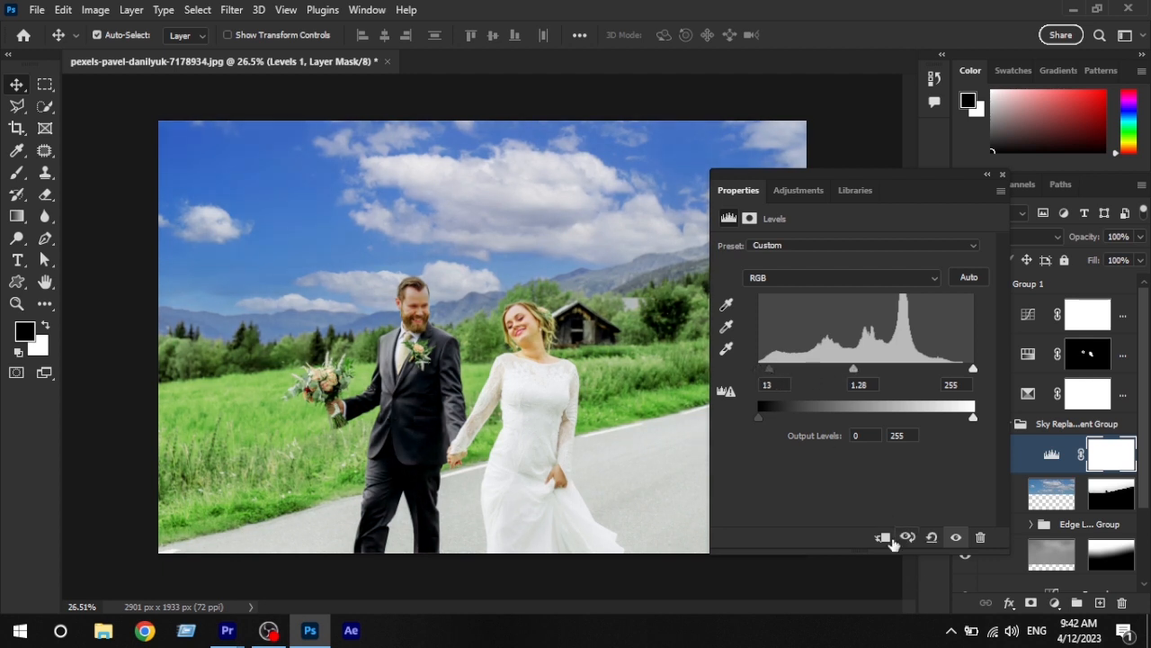
click(883, 537)
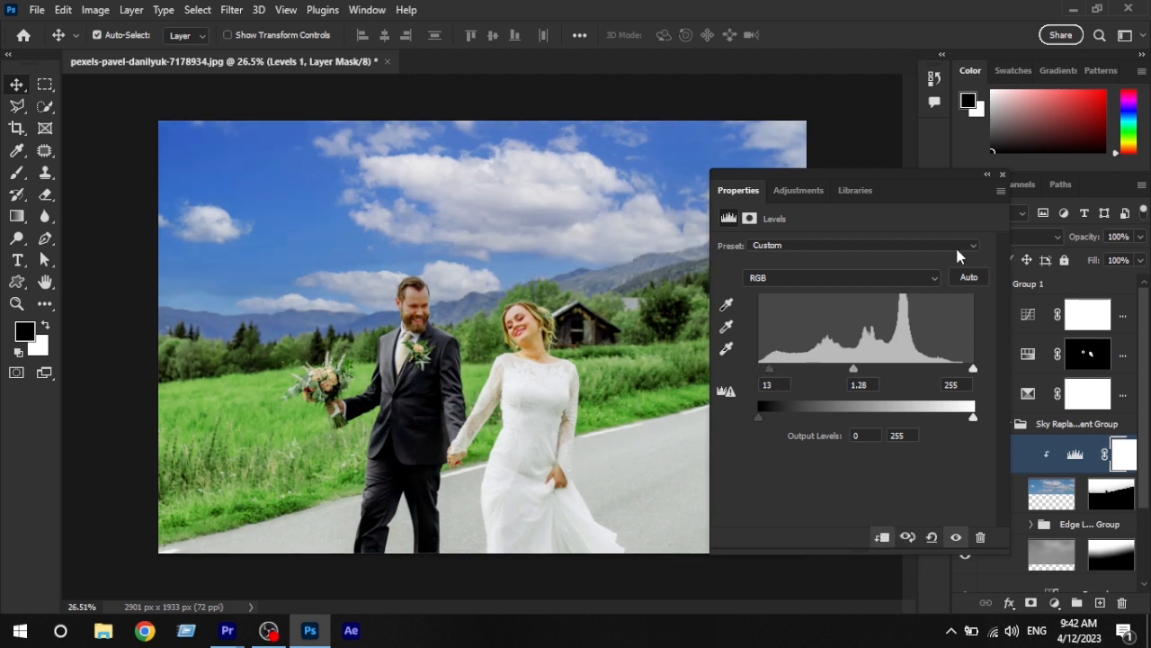
click(1002, 174)
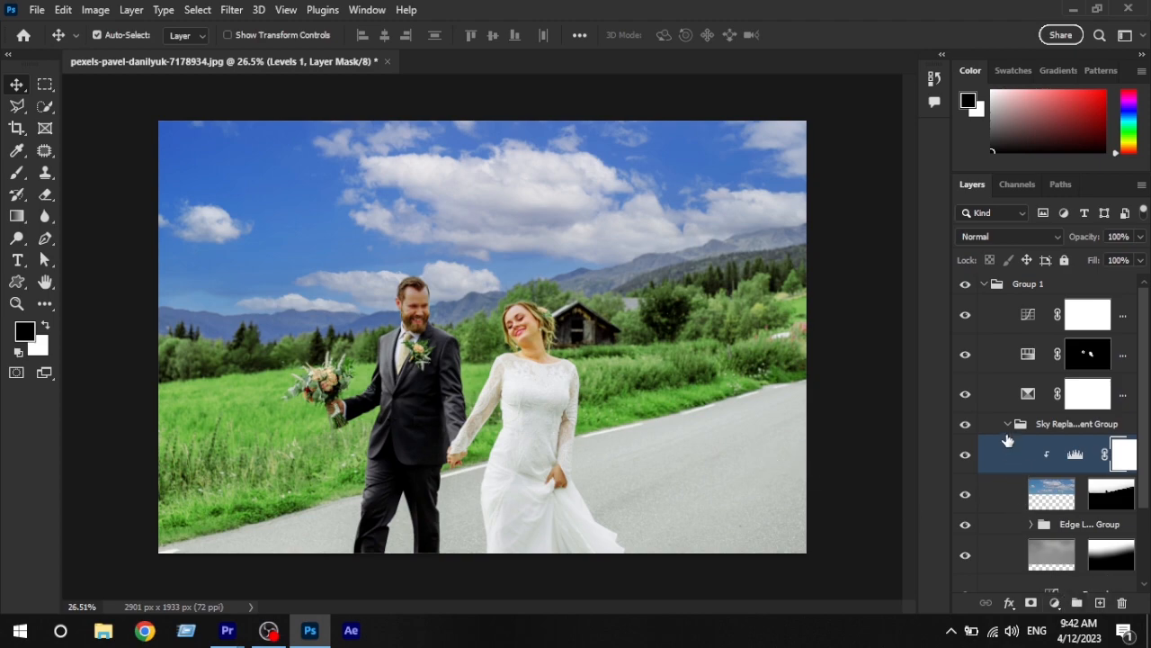
Collapse Group 1 and hide it to compare the edited photo with the original Background
click(983, 283)
click(965, 284)
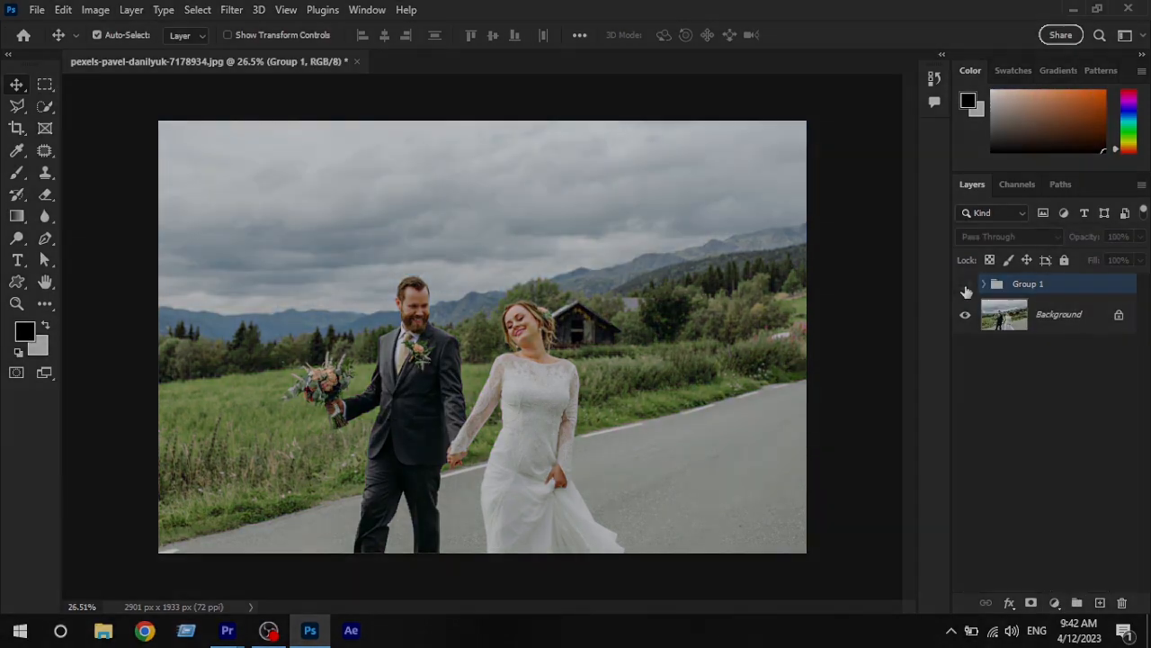